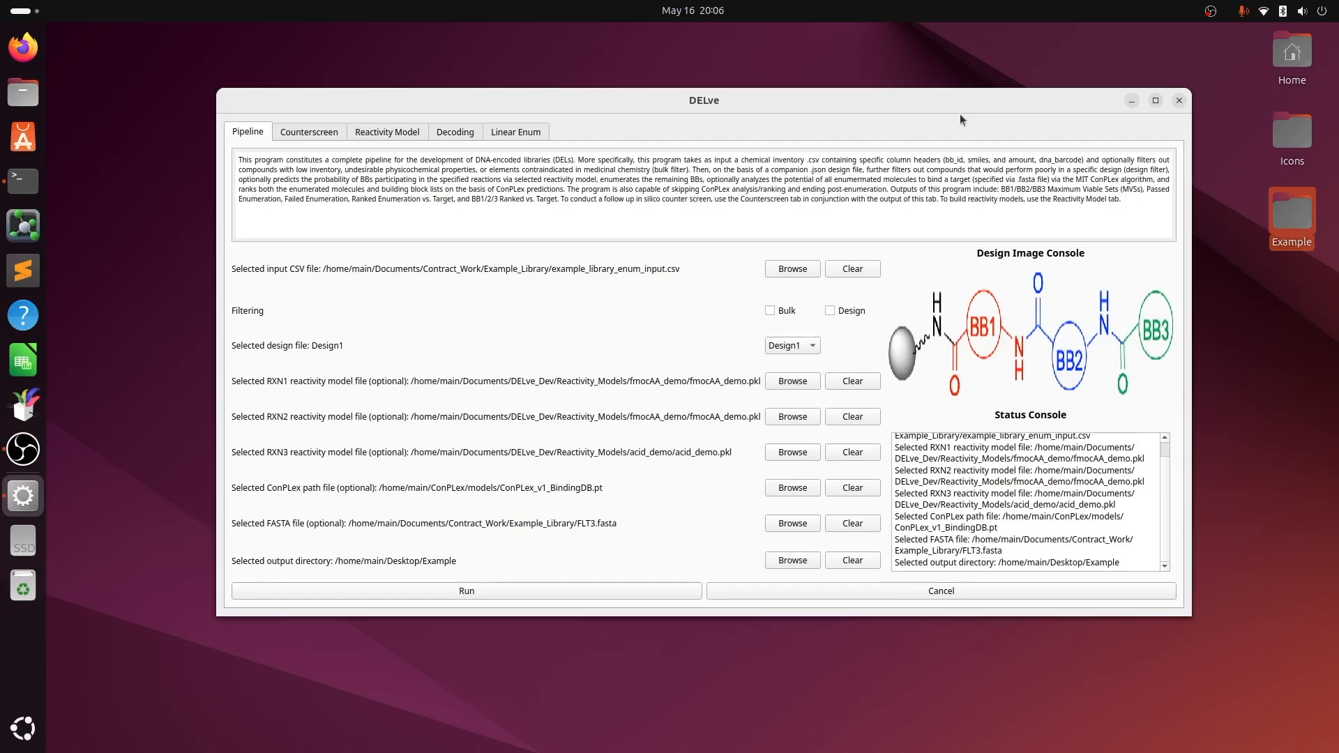
Review the descriptions and input fields of the Counterscreen, Reactivity Model, Decoding and Linear Enum tools
{"action": "left_click", "coordinate": [341, 132]}
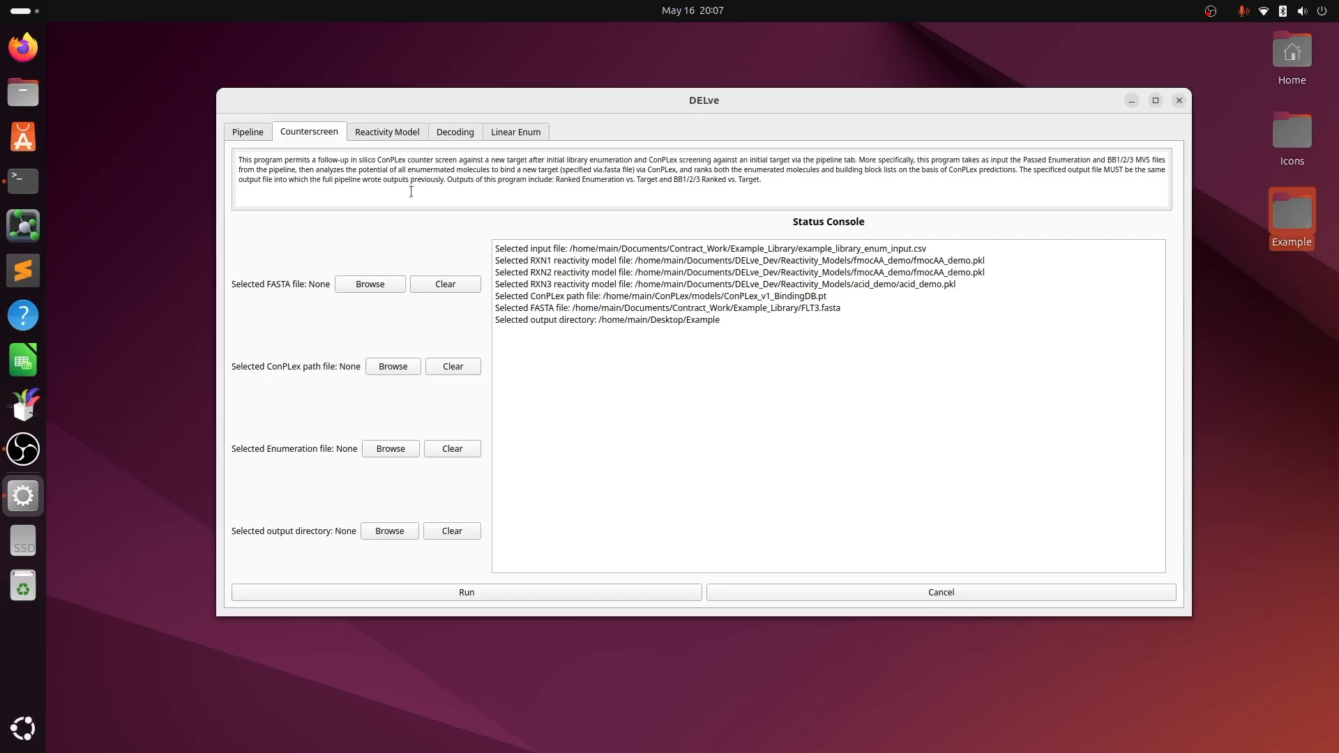
{"action": "left_click", "coordinate": [400, 124]}
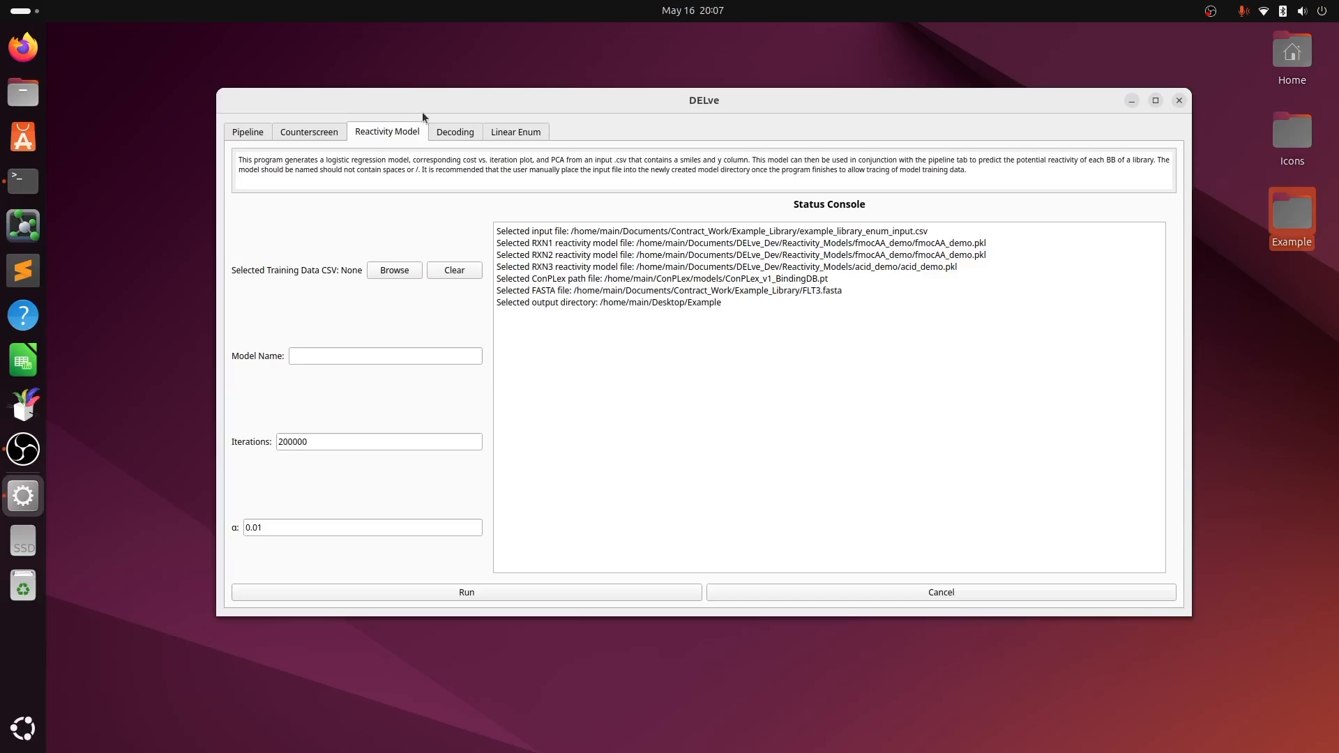
{"action": "left_click", "coordinate": [453, 133]}
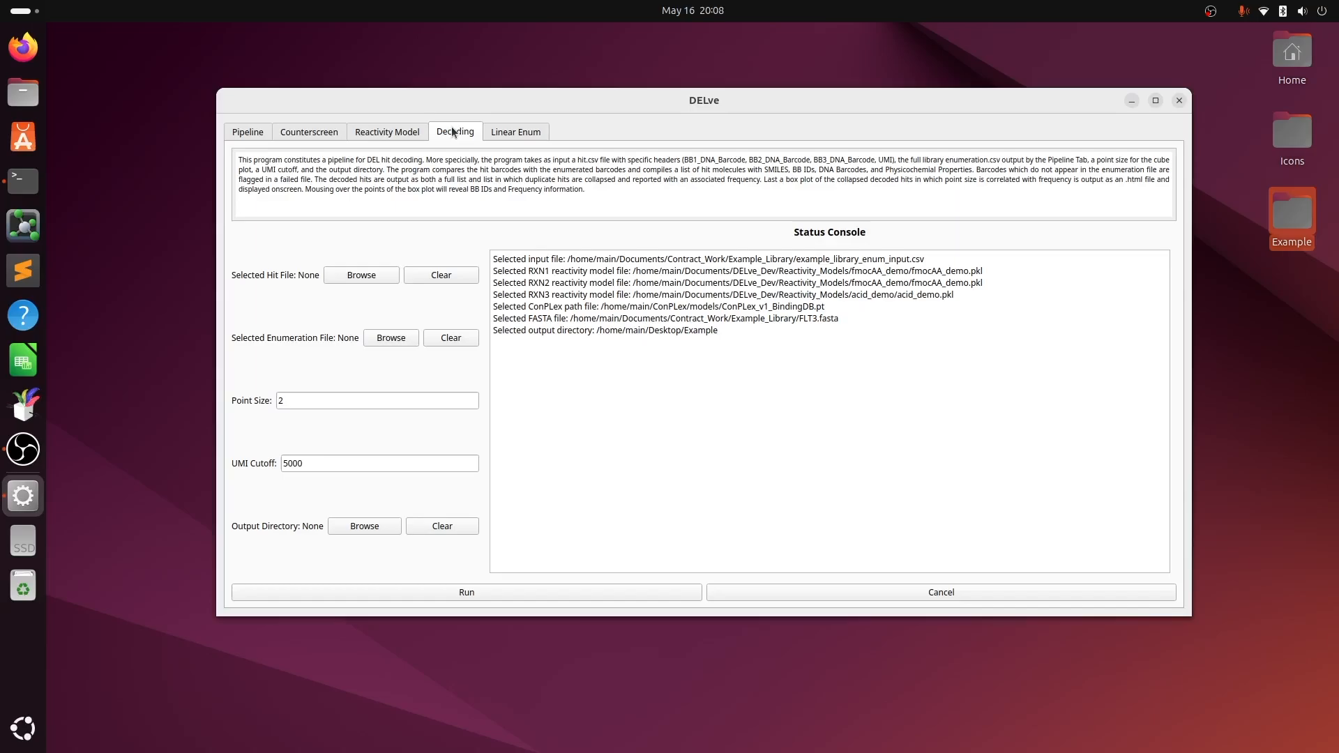
{"action": "left_click", "coordinate": [513, 137]}
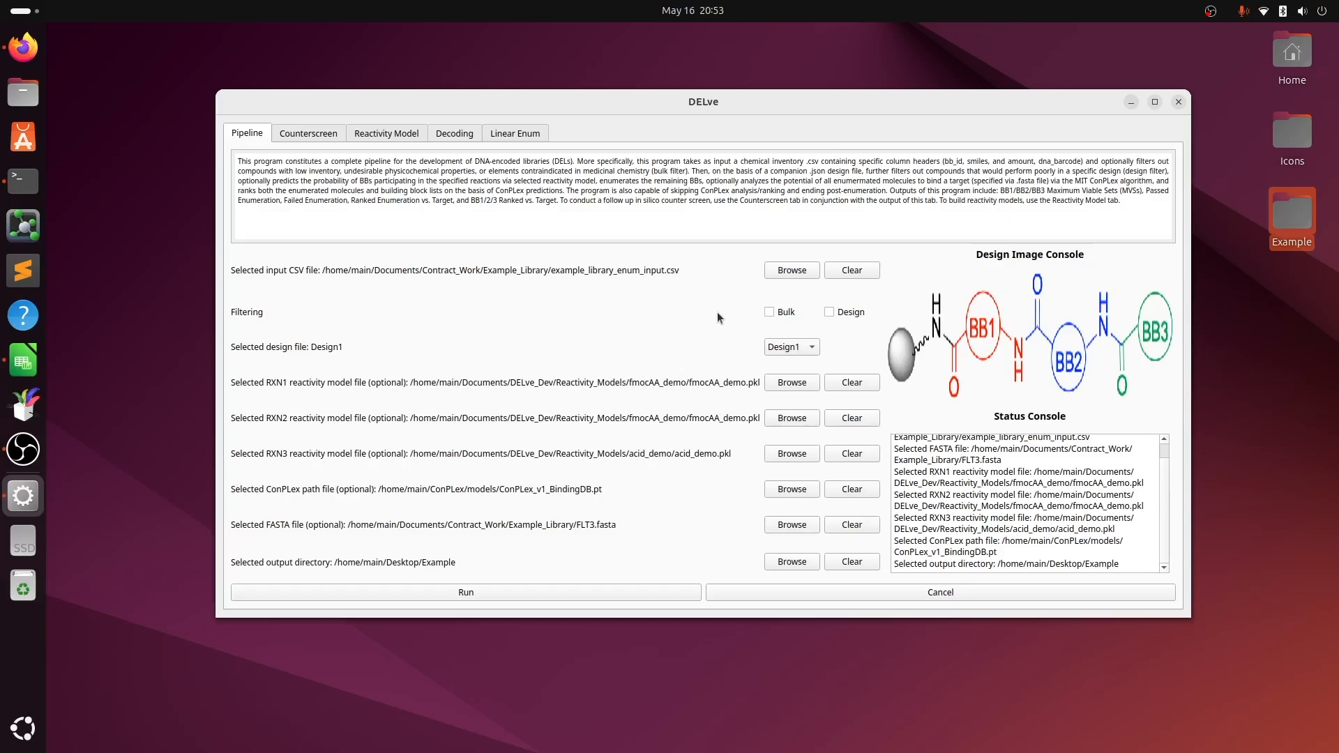
Run the library pipeline with Design1 as the design file and both Bulk and Design filtering left off
{"action": "left_click", "coordinate": [771, 347]}
{"action": "left_click", "coordinate": [771, 346]}
{"action": "left_click", "coordinate": [653, 595]}
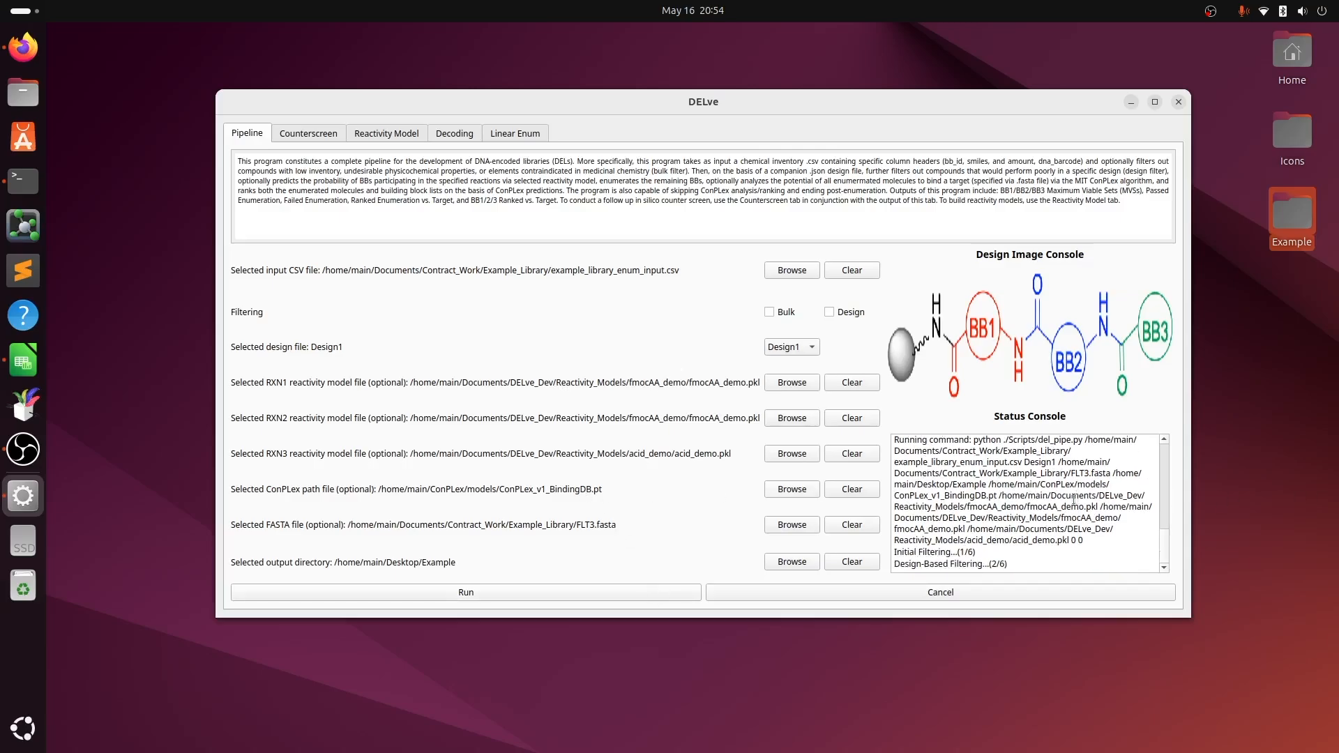
Switch to the file manager and open the MVS_Output folder inside the Example output directory
{"action": "left_click", "coordinate": [23, 361]}
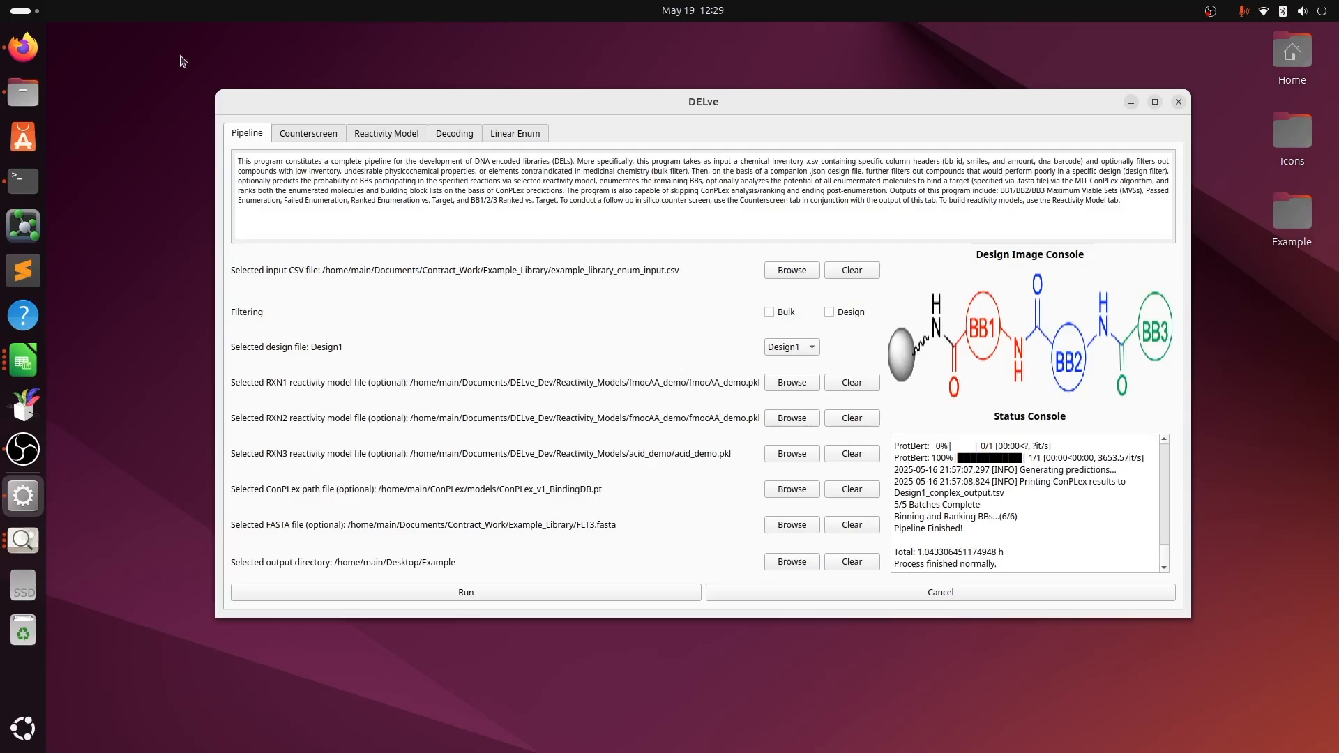
{"action": "left_click", "coordinate": [23, 92]}
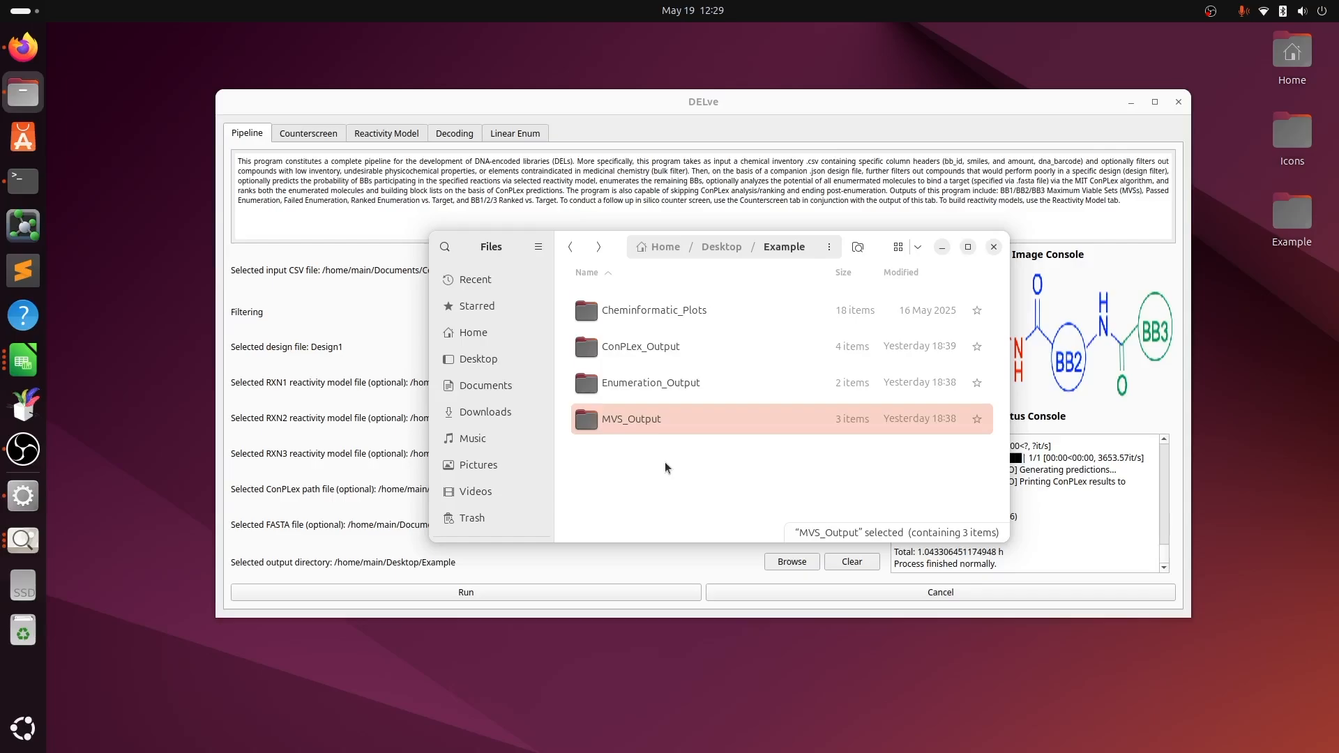
{"action": "double_click", "coordinate": [656, 420]}
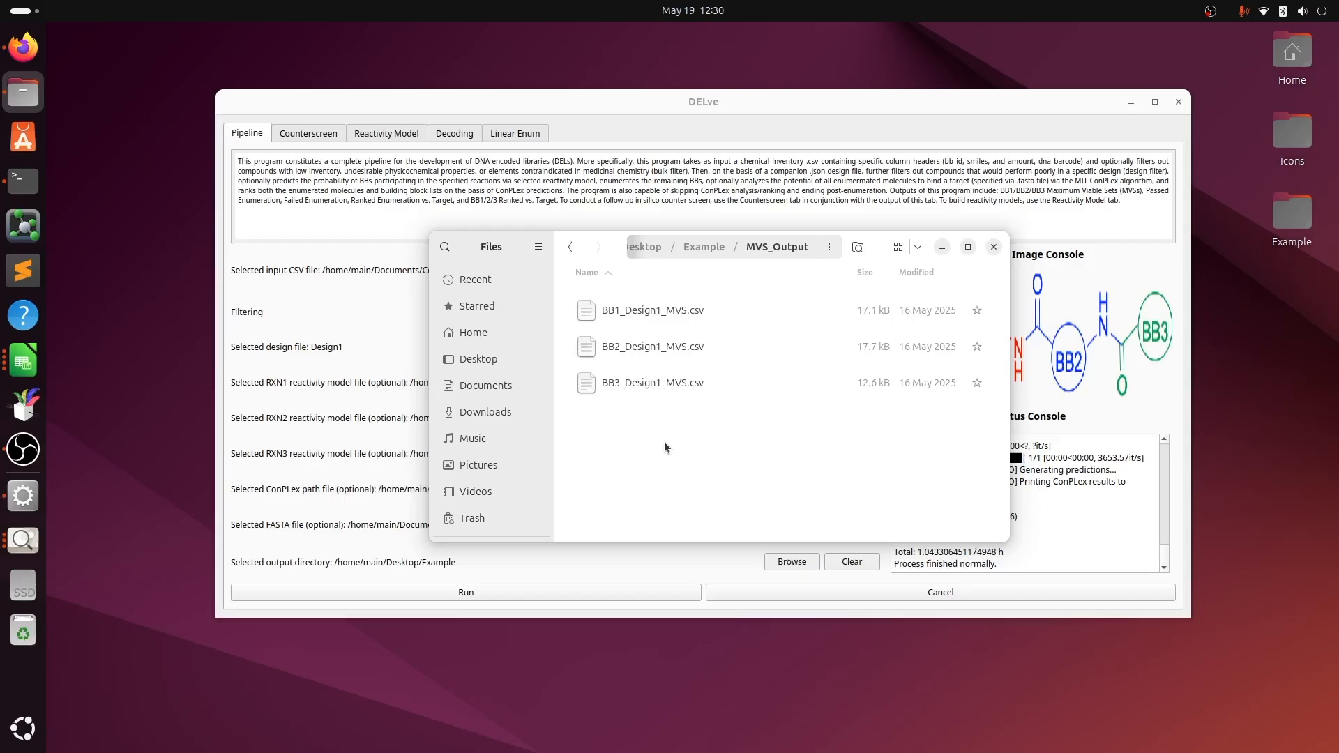
Switch to BB1_Design1_MVS.csv in LibreOffice Calc and examine its columns from bb_id and smiles through y_hat and y_prob
{"action": "left_click", "coordinate": [26, 357]}
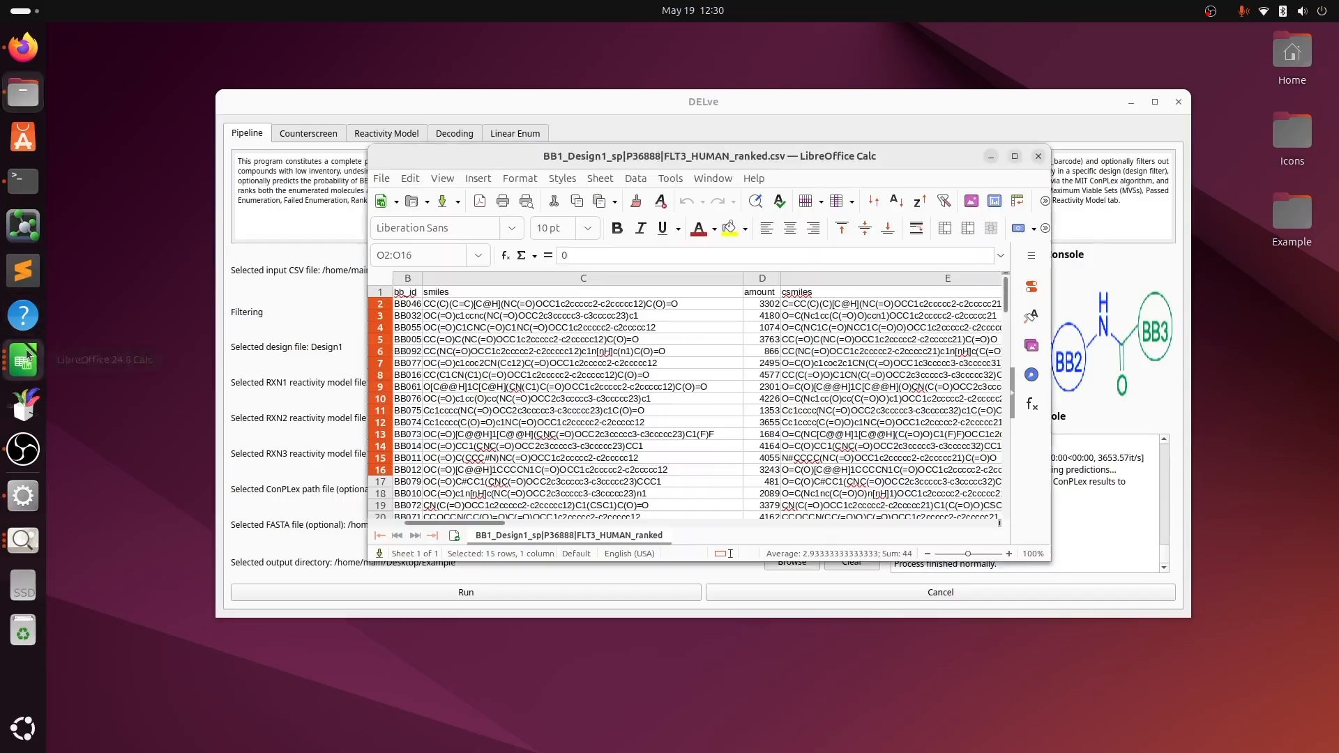
{"action": "left_click", "coordinate": [26, 358]}
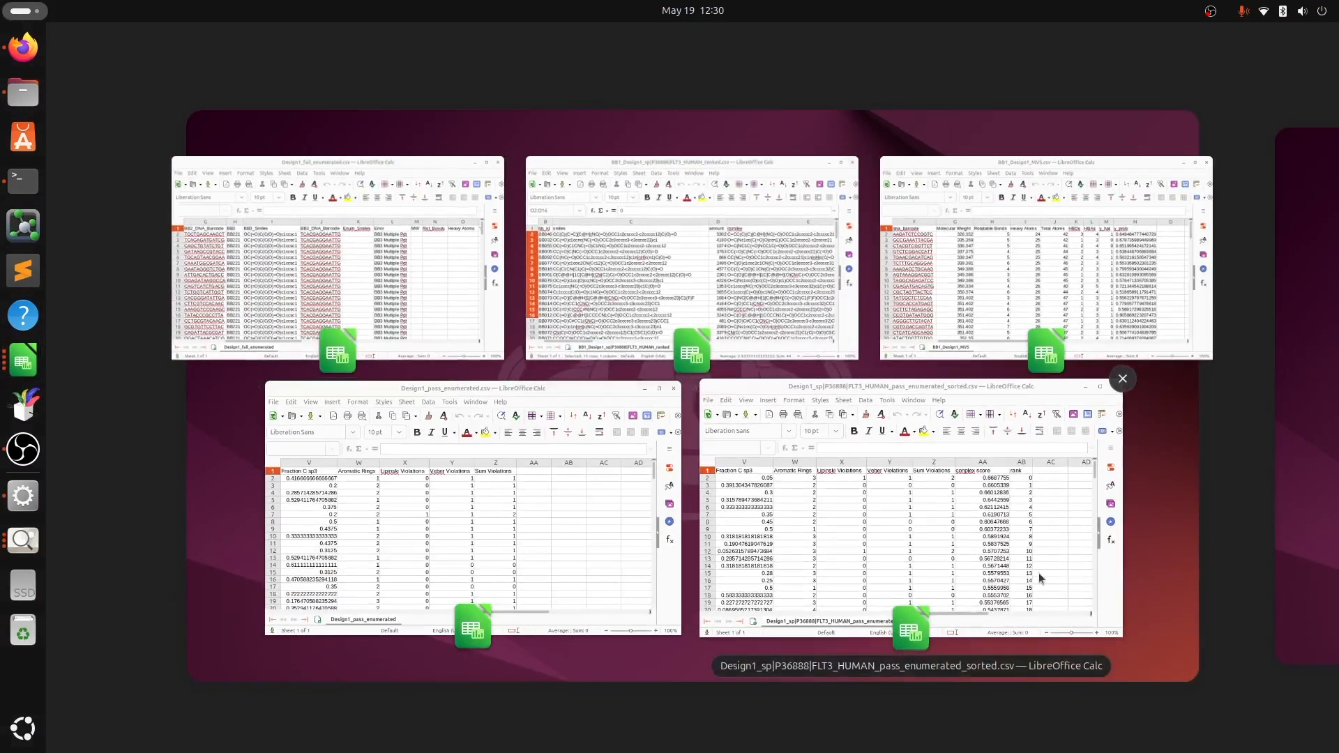
{"action": "left_click", "coordinate": [1015, 270]}
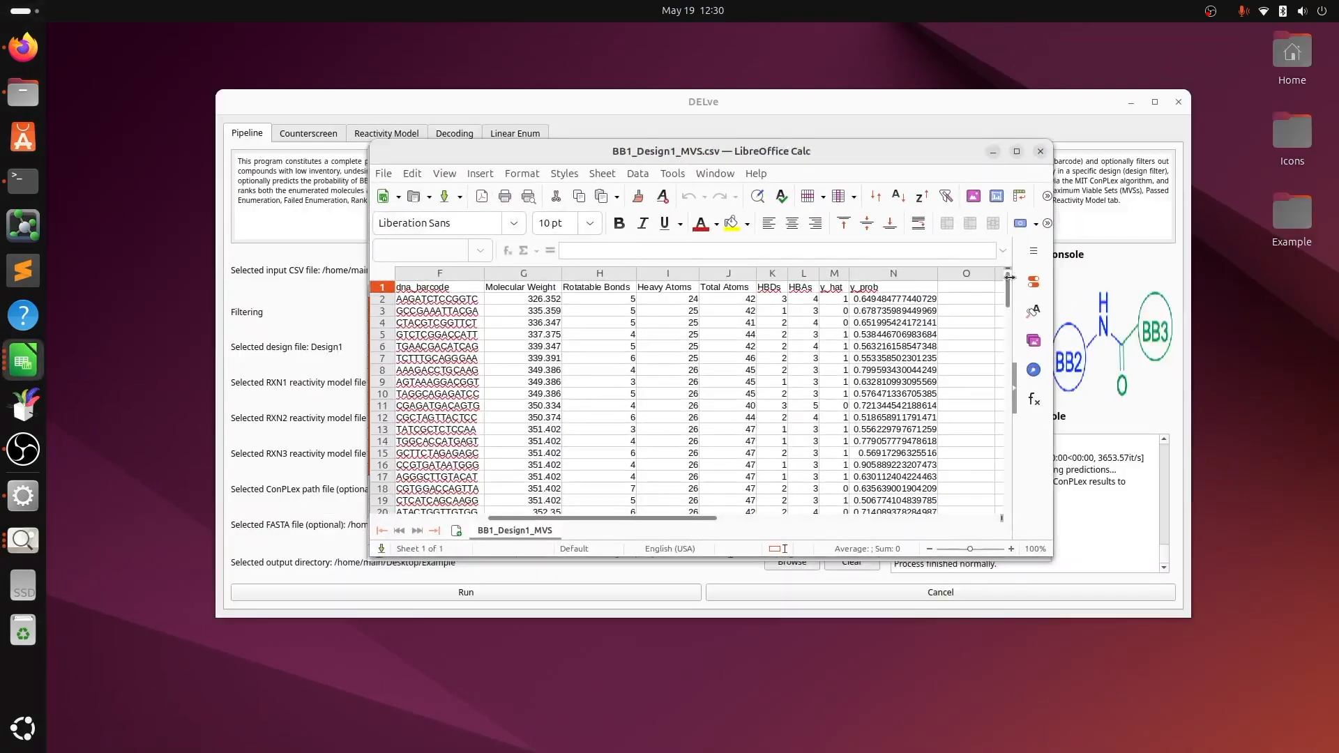
{"action": "scroll", "coordinate": [659, 517], "scroll_direction": "left", "scroll_amount": 3}
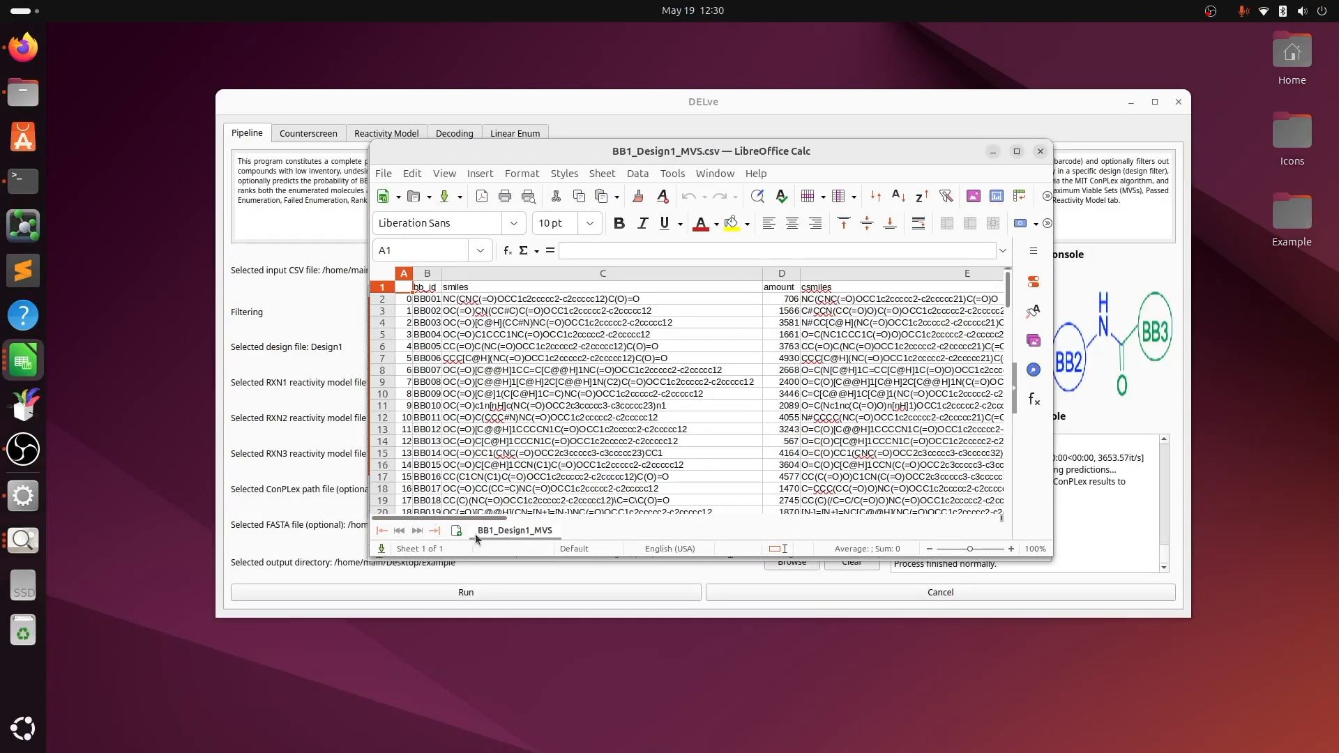
{"action": "scroll", "coordinate": [505, 516], "scroll_direction": "right", "scroll_amount": 2}
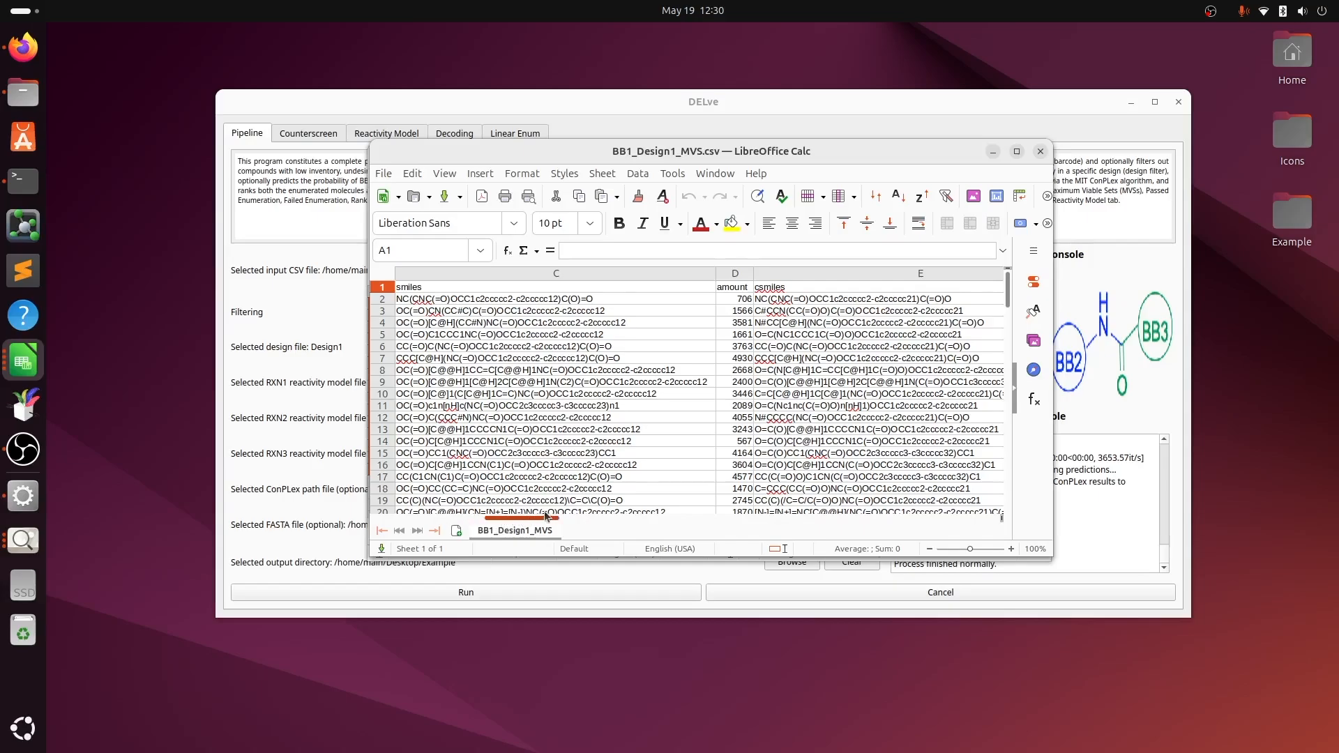
{"action": "scroll", "coordinate": [537, 519], "scroll_direction": "right", "scroll_amount": 1}
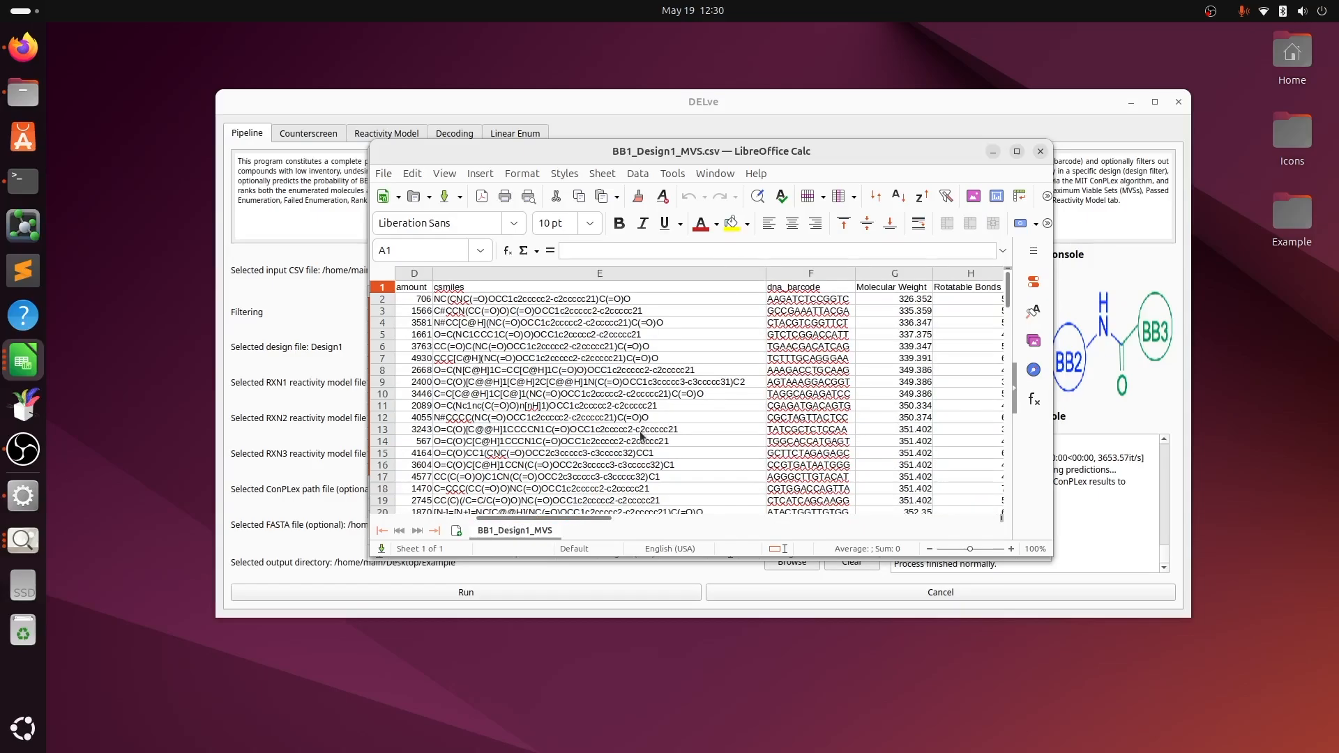
{"action": "scroll", "coordinate": [600, 519], "scroll_direction": "left", "scroll_amount": 1}
{"action": "left_click_drag", "start_coordinate": [600, 520], "coordinate": [700, 528]}
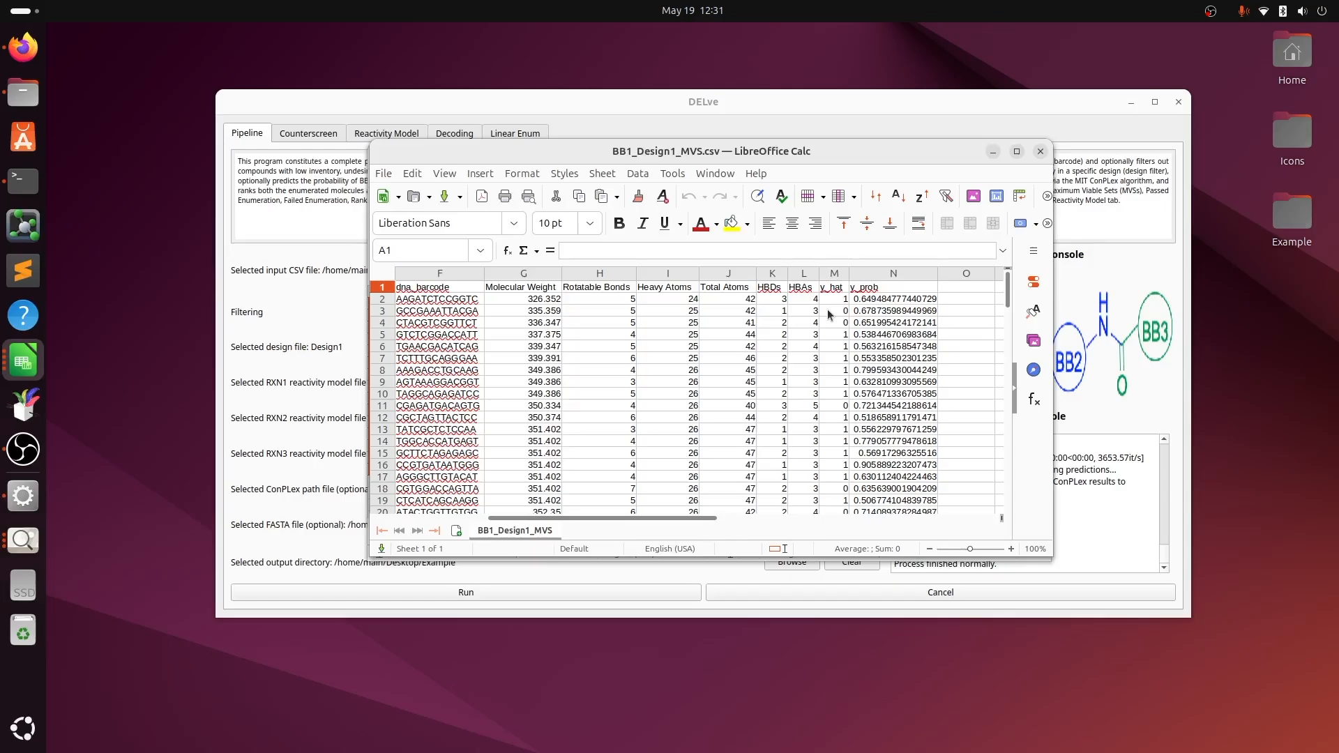
Return to the file manager and open the Enumeration_Output folder inside Example
{"action": "left_click", "coordinate": [19, 105]}
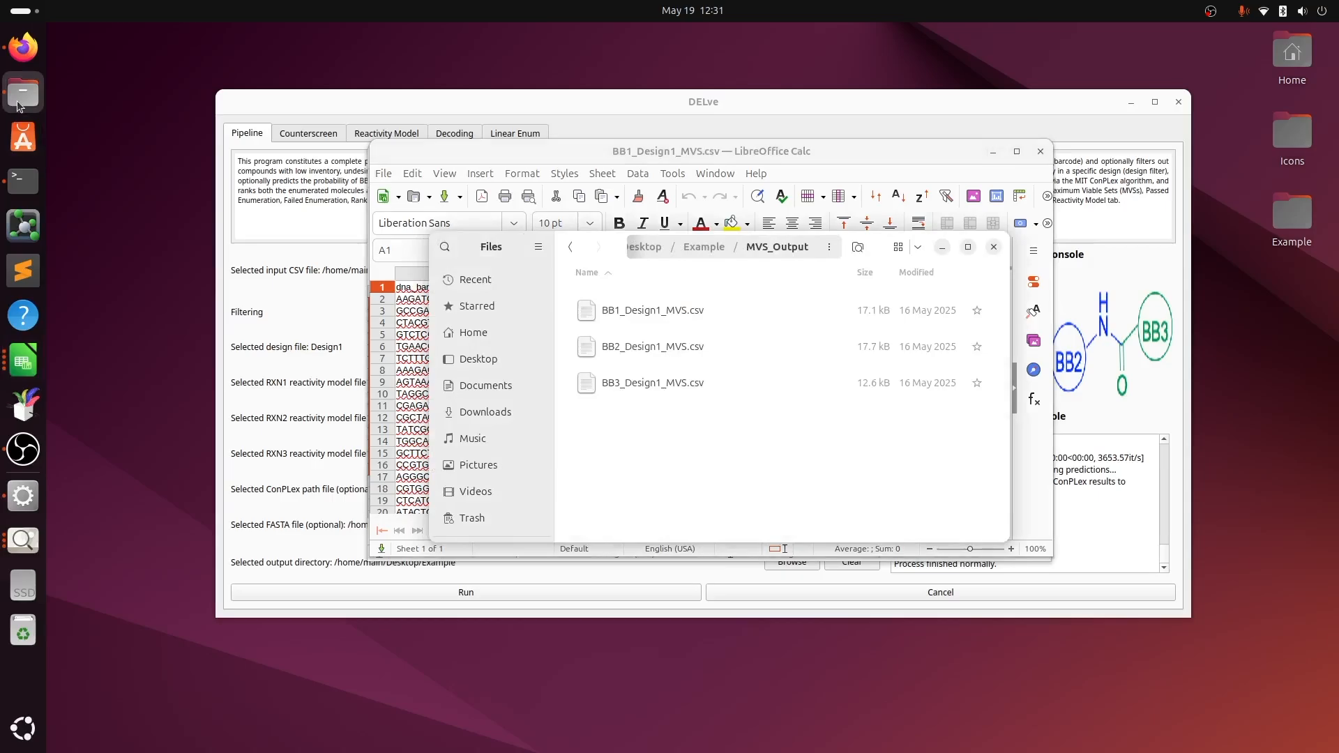
{"action": "left_click", "coordinate": [571, 246]}
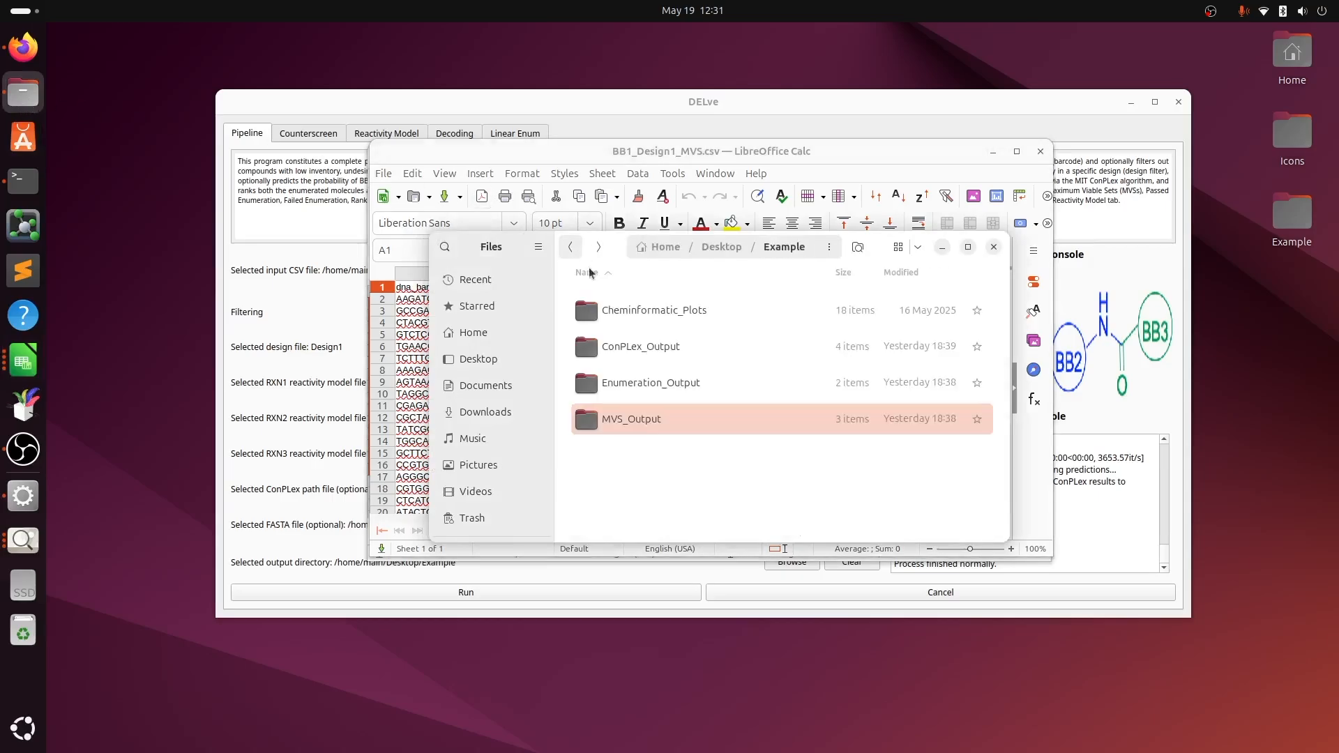
{"action": "double_click", "coordinate": [670, 394]}
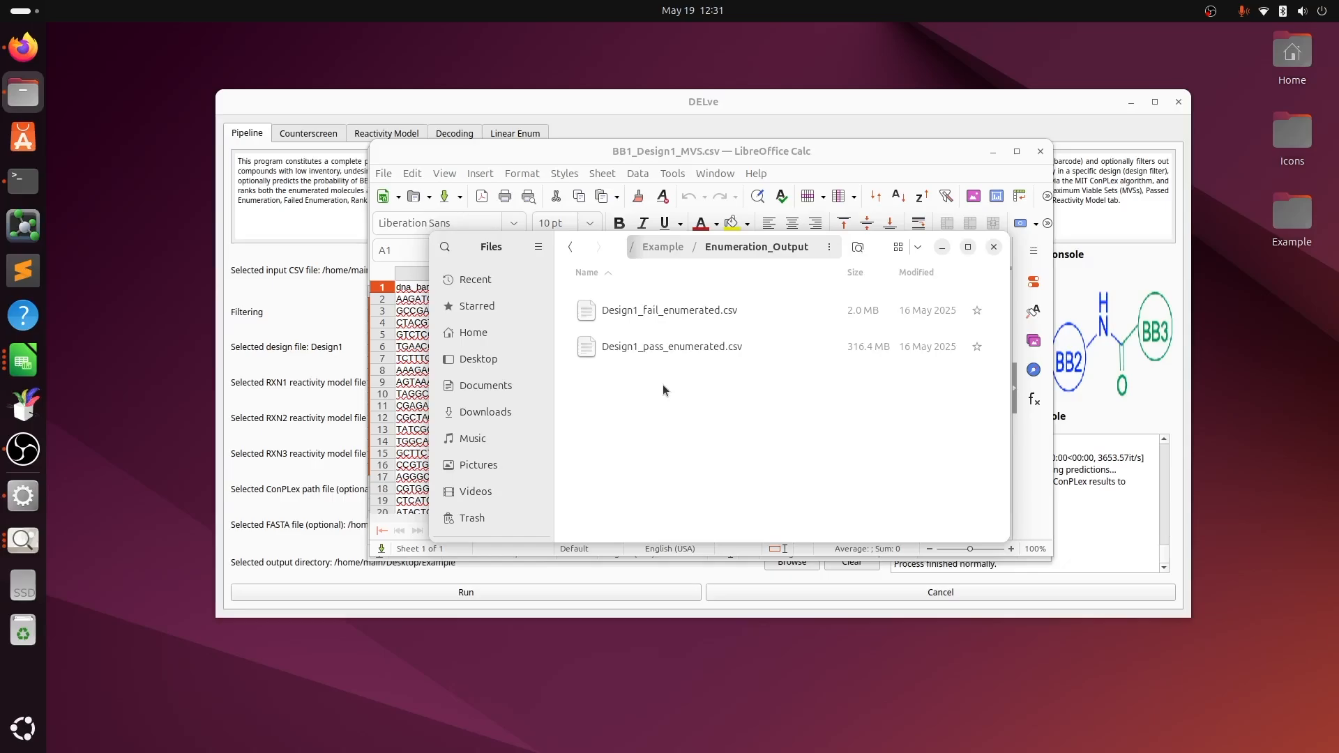
Switch to Design1_fail_enumerated.csv in LibreOffice Calc and examine its columns from the building blocks through the Error column
{"action": "left_click", "coordinate": [14, 366]}
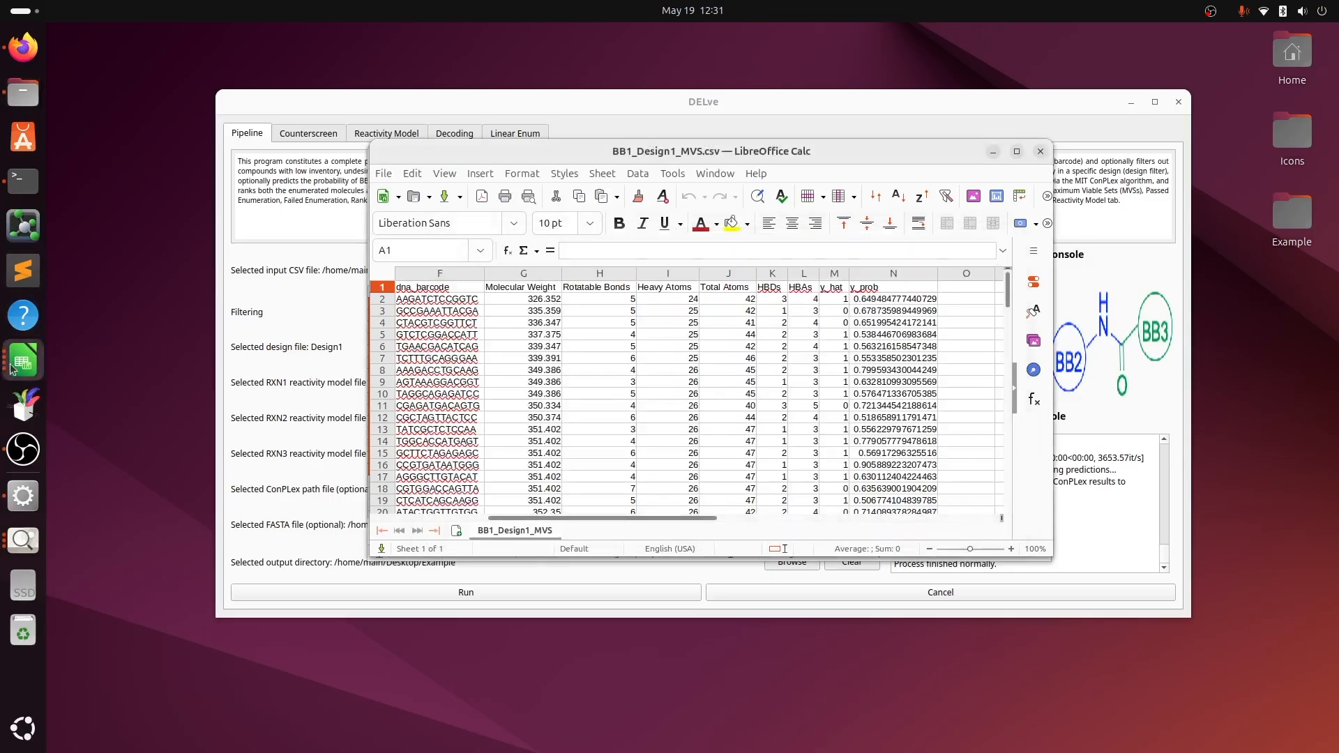
{"action": "left_click", "coordinate": [14, 366]}
{"action": "left_click", "coordinate": [327, 226]}
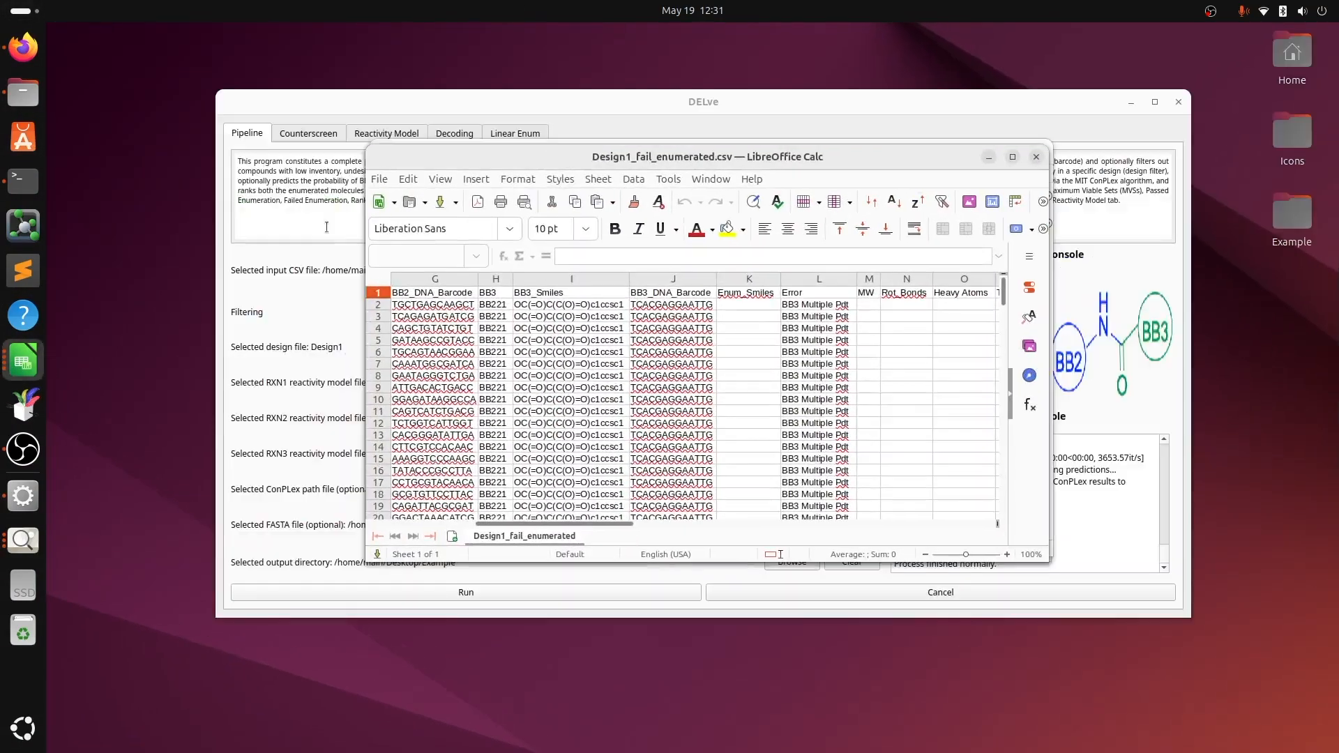
{"action": "left_click_drag", "start_coordinate": [481, 524], "coordinate": [387, 524]}
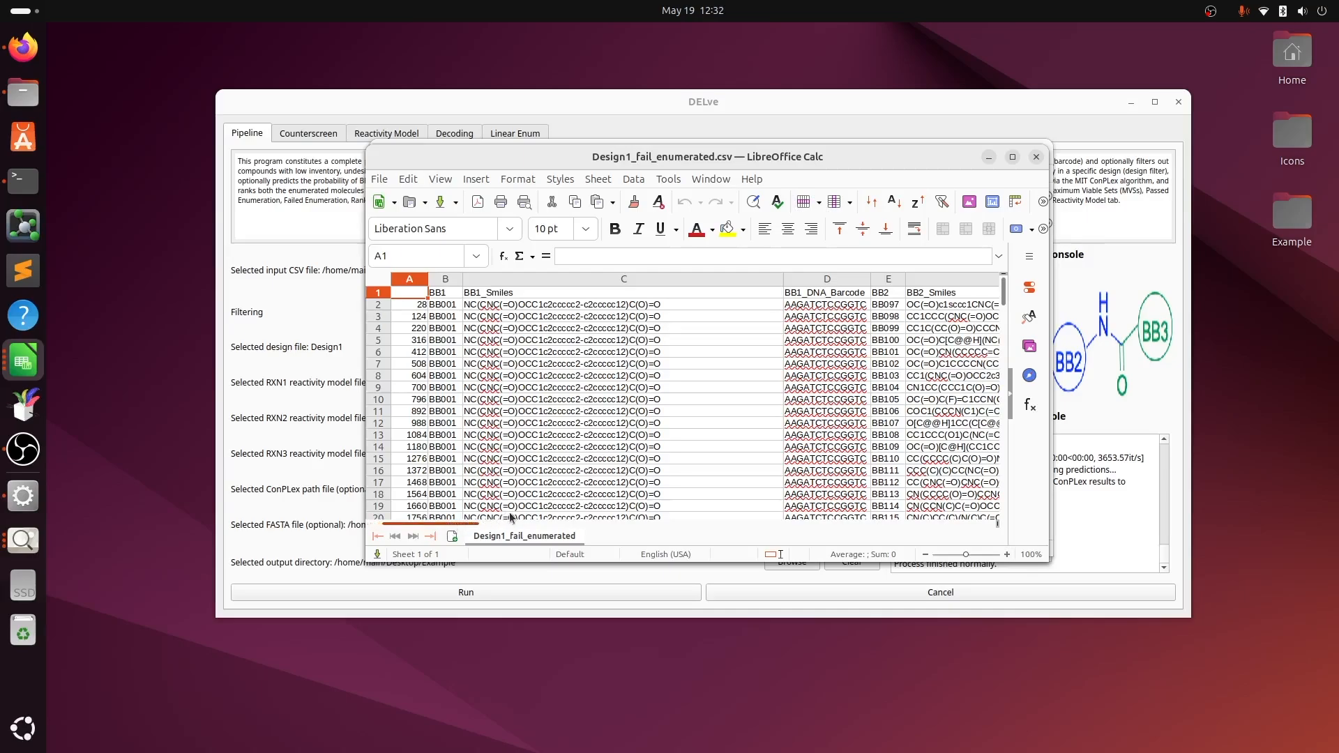
{"action": "left_click_drag", "start_coordinate": [427, 520], "coordinate": [572, 526]}
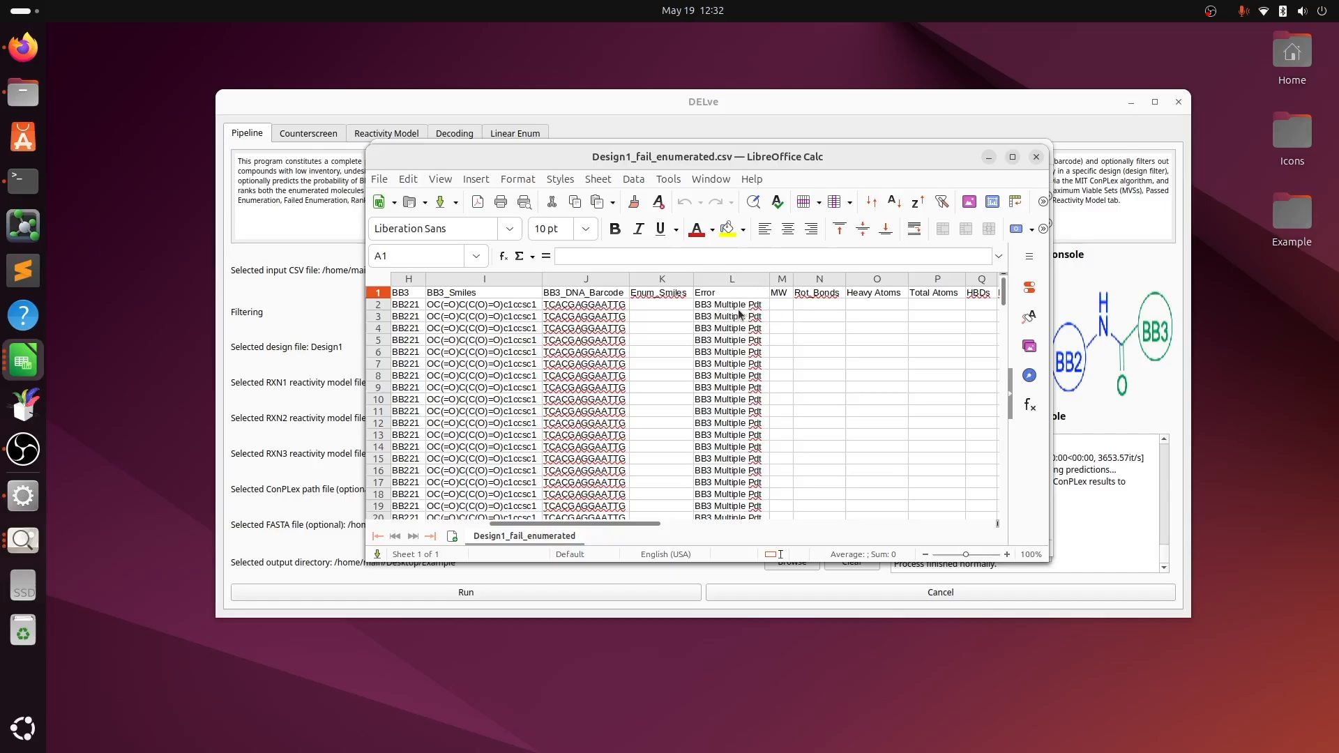
Bring up Design1_pass_enumerated.csv and examine its columns from the building blocks through Sum Violations
{"action": "left_click", "coordinate": [31, 355]}
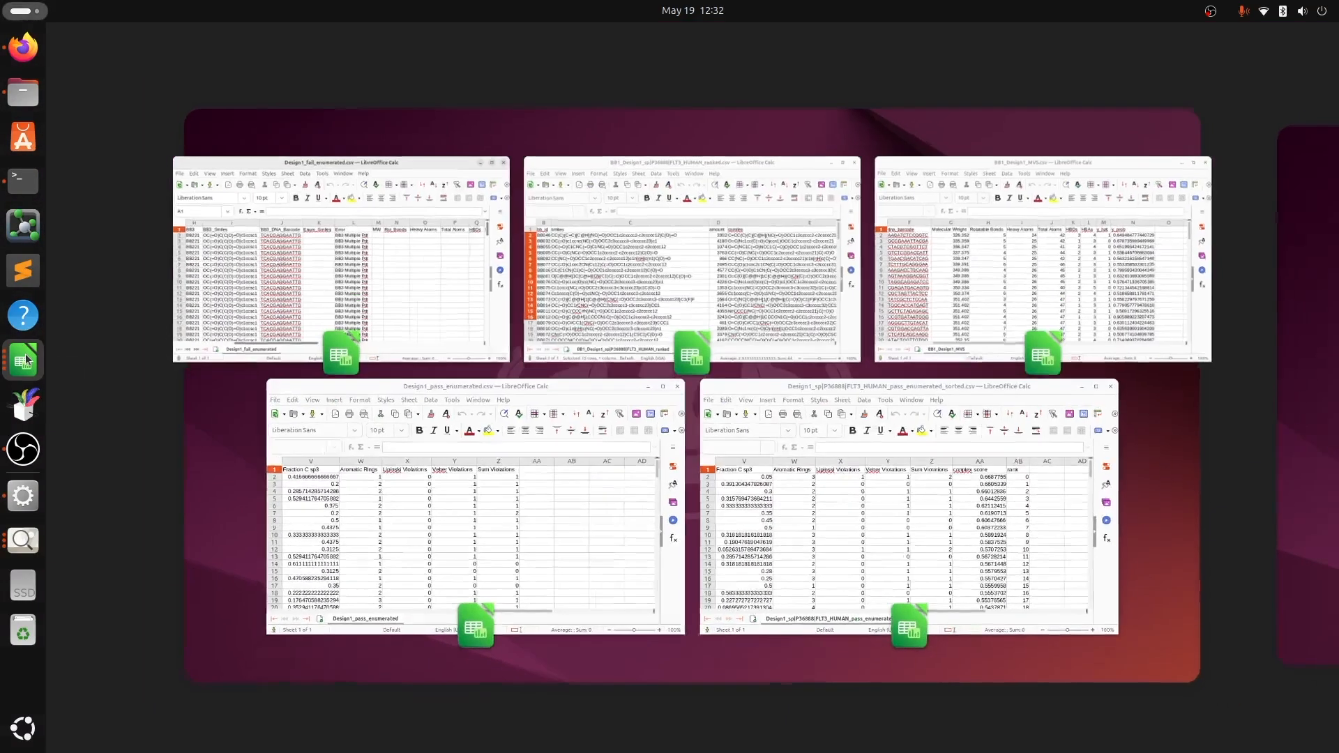
{"action": "left_click", "coordinate": [678, 385]}
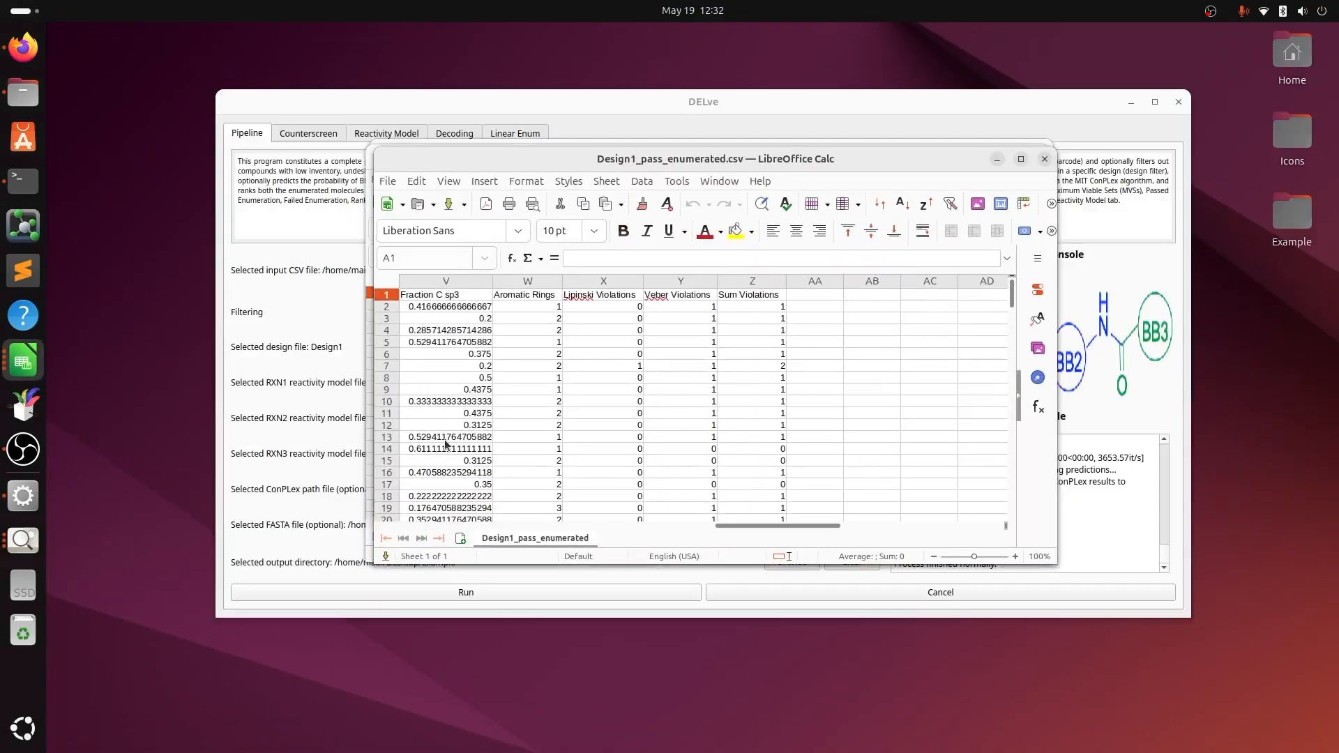
{"action": "left_click_drag", "start_coordinate": [797, 527], "coordinate": [418, 528]}
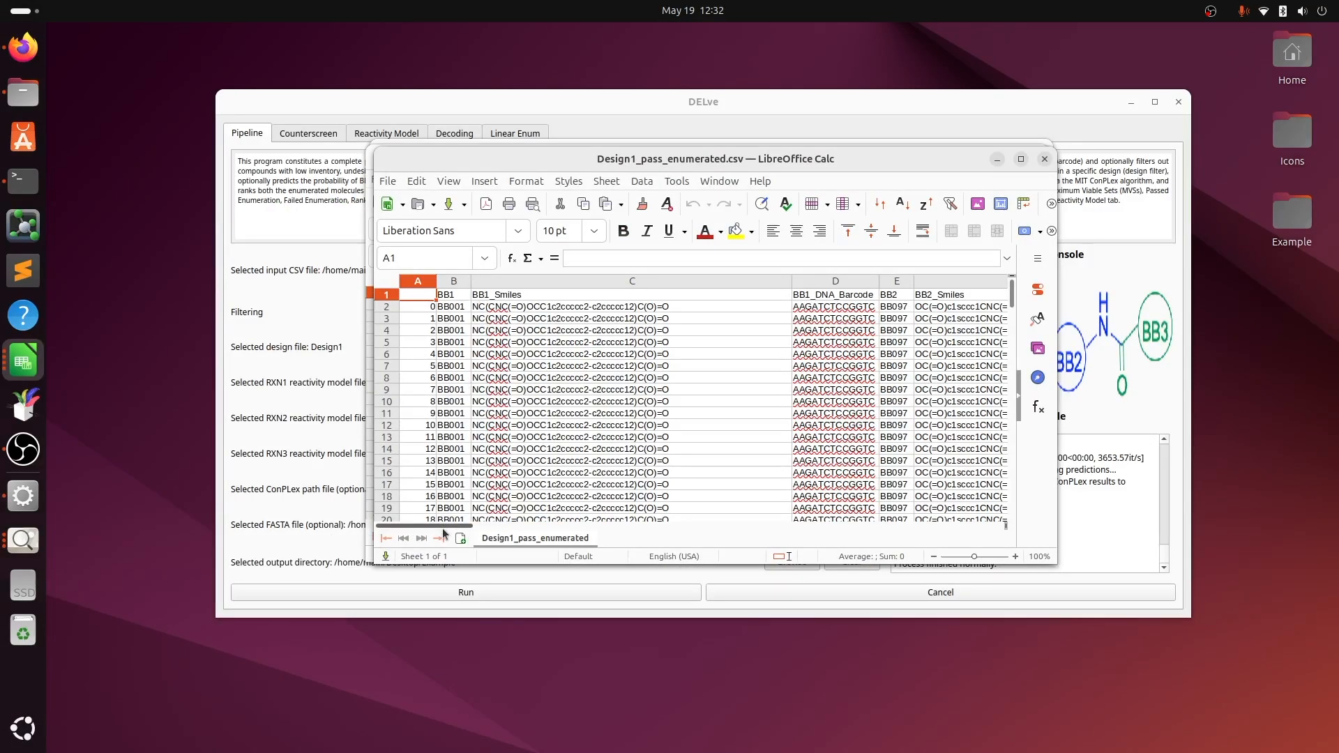
{"action": "left_click_drag", "start_coordinate": [448, 523], "coordinate": [885, 541]}
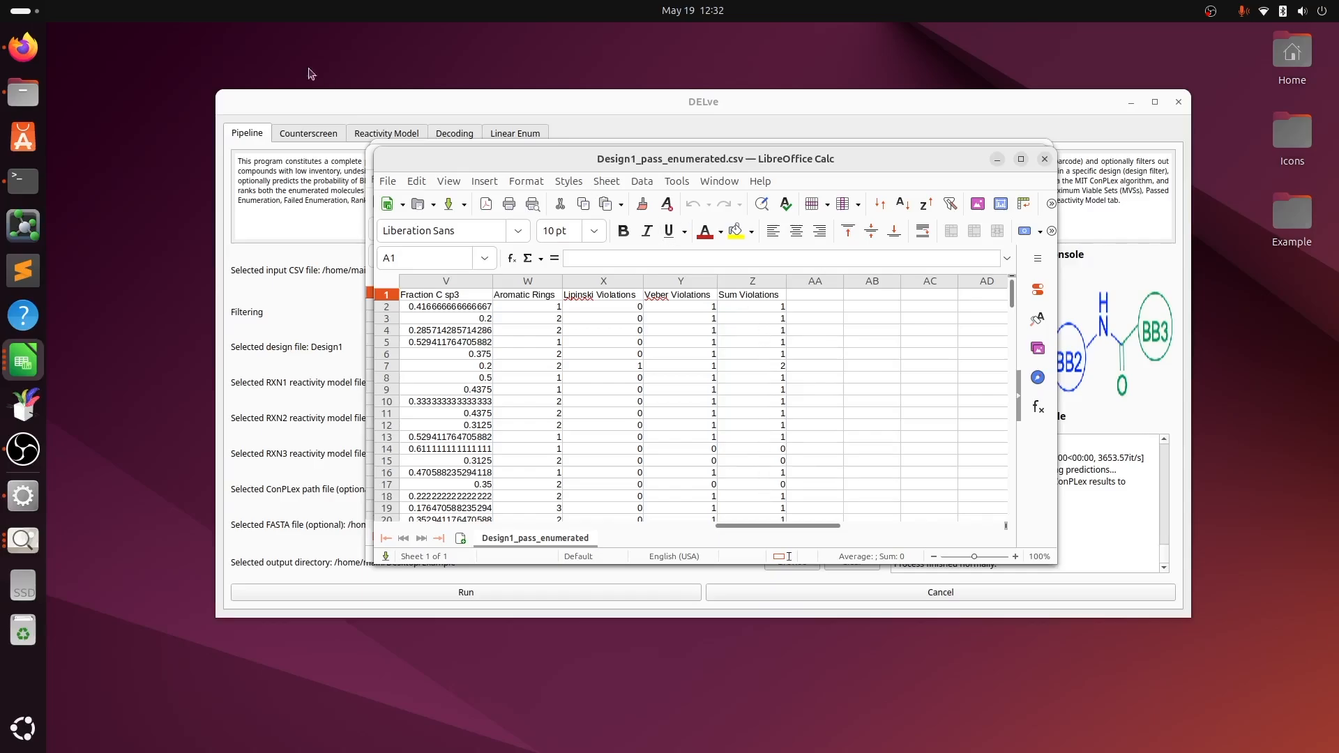
Go back to the Example directory in the file manager and open the ConPLex_Output folder
{"action": "left_click", "coordinate": [23, 91]}
{"action": "left_click", "coordinate": [571, 247]}
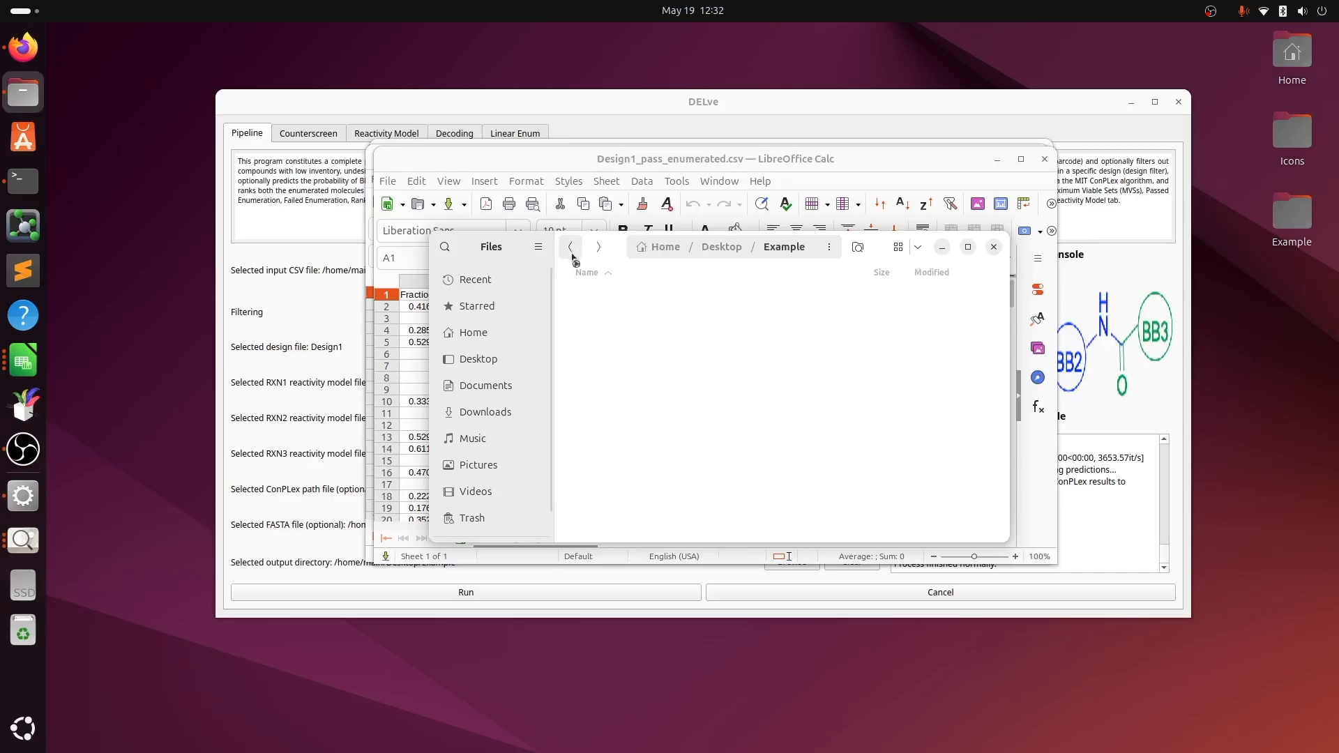
{"action": "double_click", "coordinate": [710, 345]}
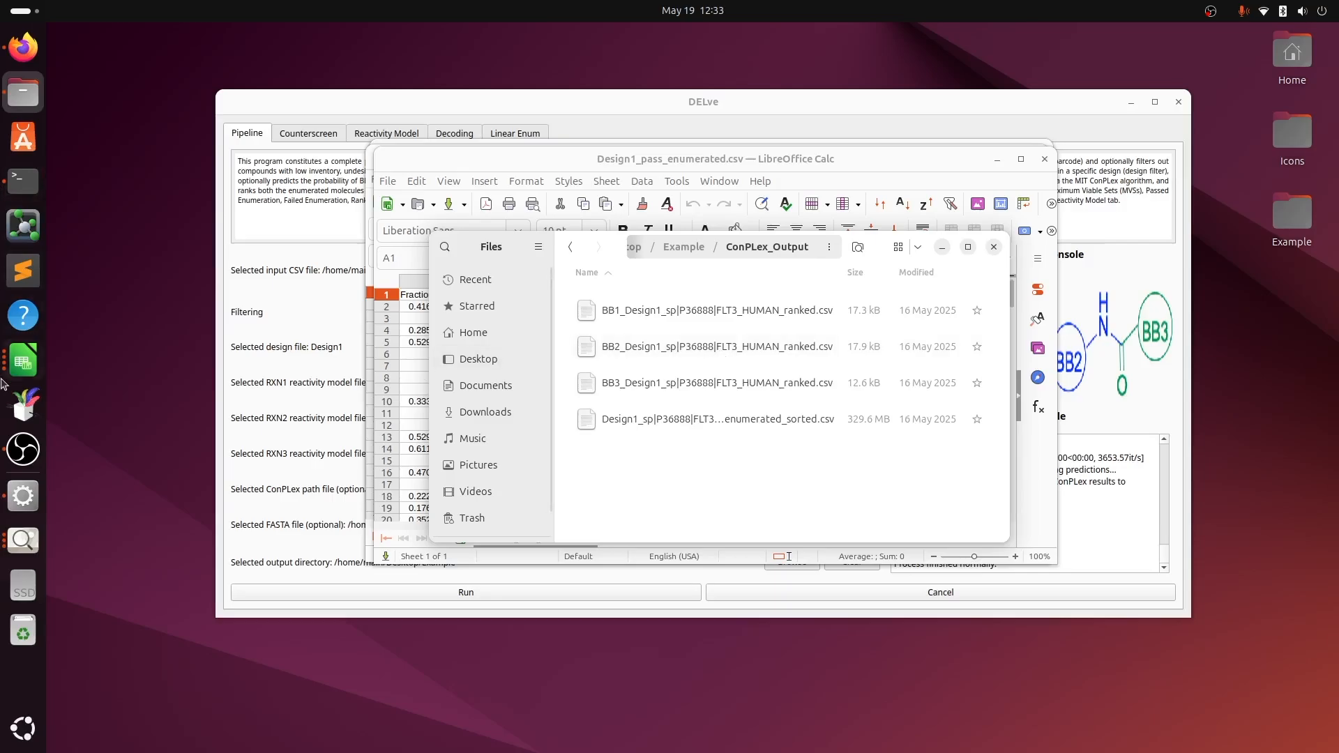
Switch to BB1_Design1_sp|P36888|FLT3_HUMAN_ranked.csv in LibreOffice Calc, examine its columns through top bin, and clear the cell range selection
{"action": "left_click", "coordinate": [23, 367]}
{"action": "left_click", "coordinate": [23, 367]}
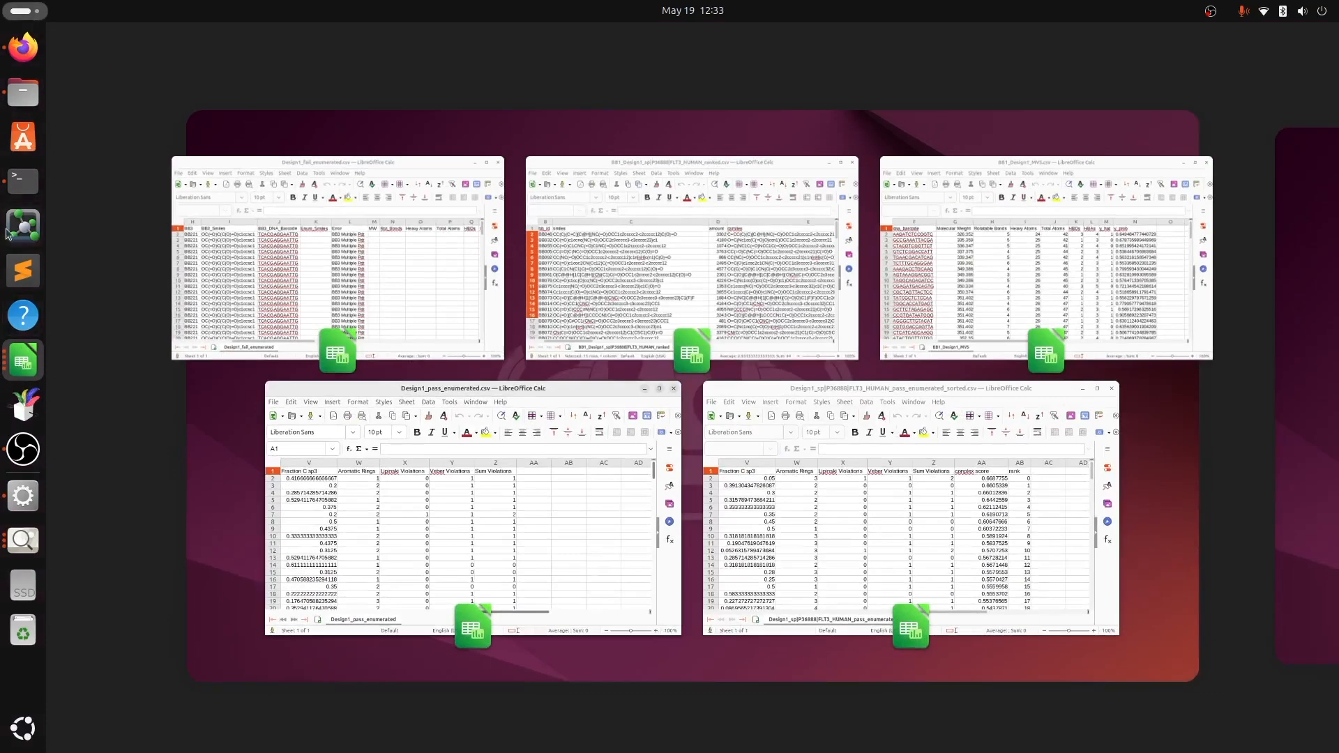
{"action": "left_click", "coordinate": [699, 208]}
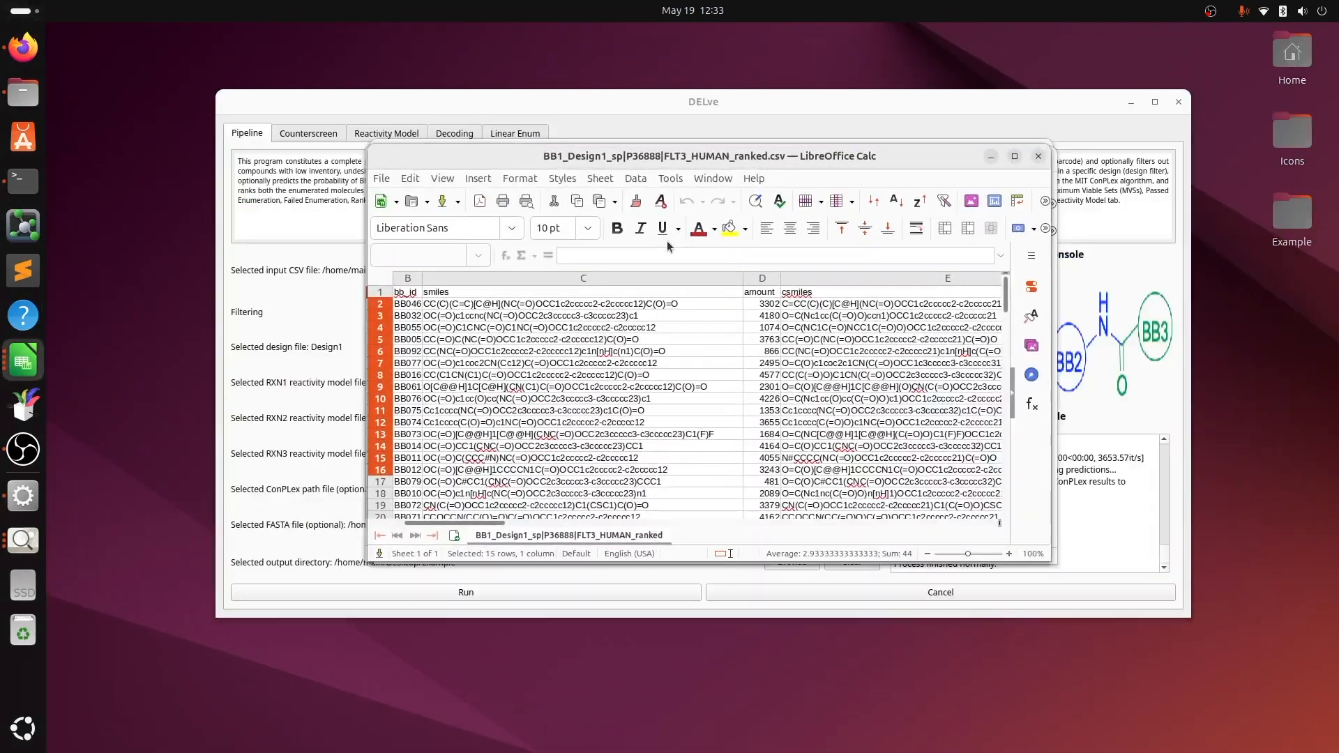
{"action": "left_click_drag", "start_coordinate": [471, 525], "coordinate": [413, 527]}
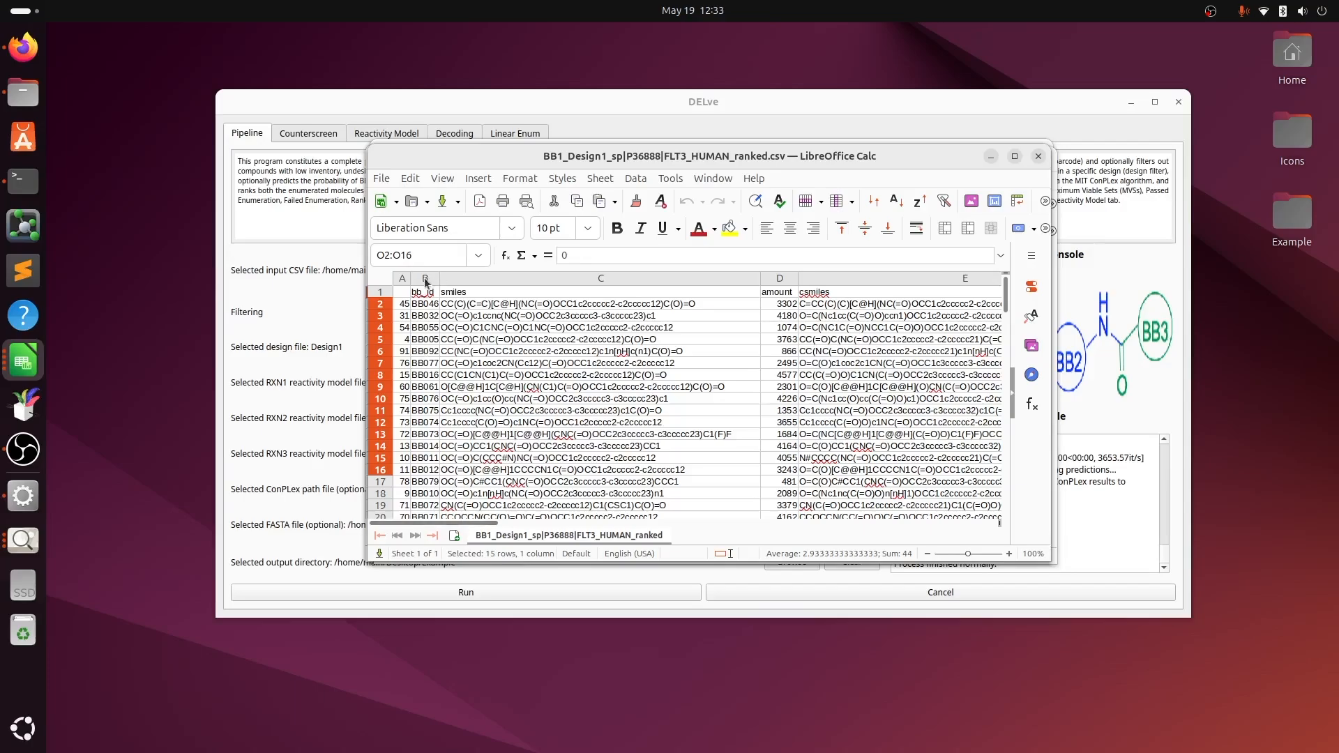
{"action": "left_click_drag", "start_coordinate": [470, 528], "coordinate": [681, 509]}
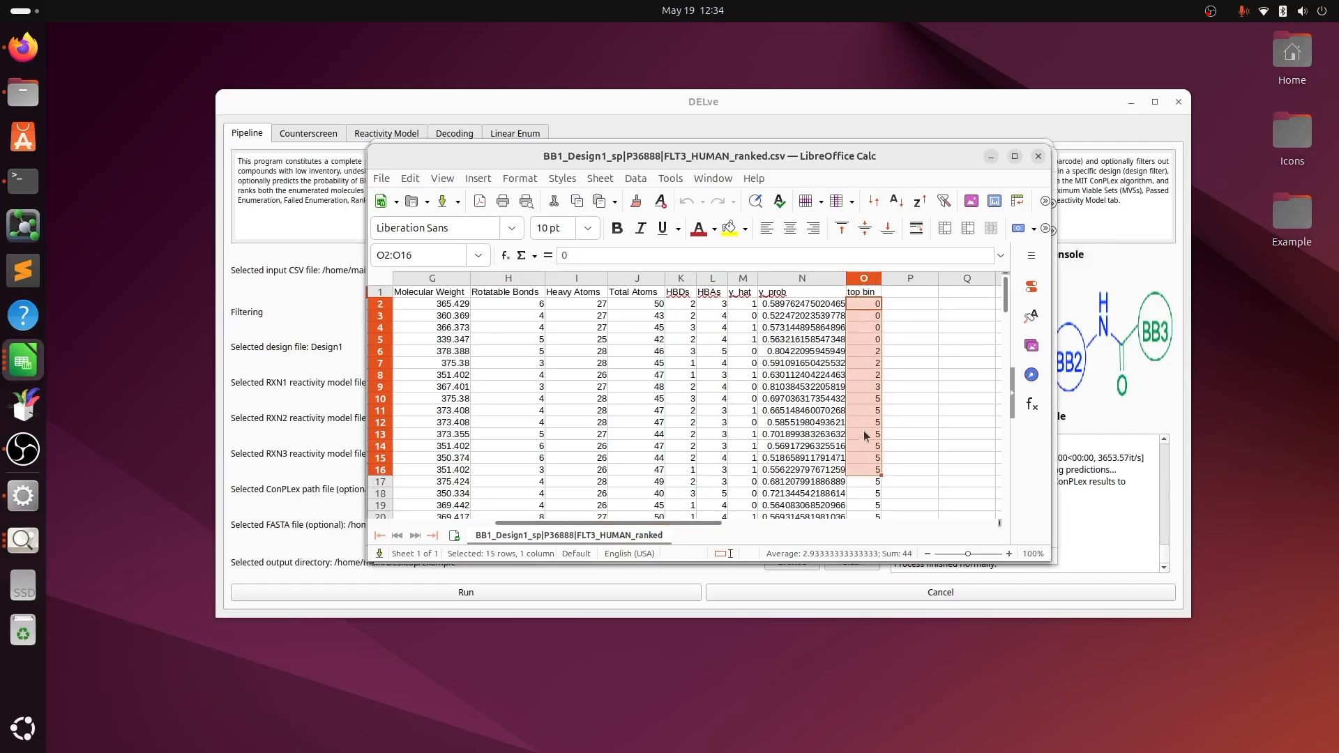
{"action": "left_click", "coordinate": [899, 318]}
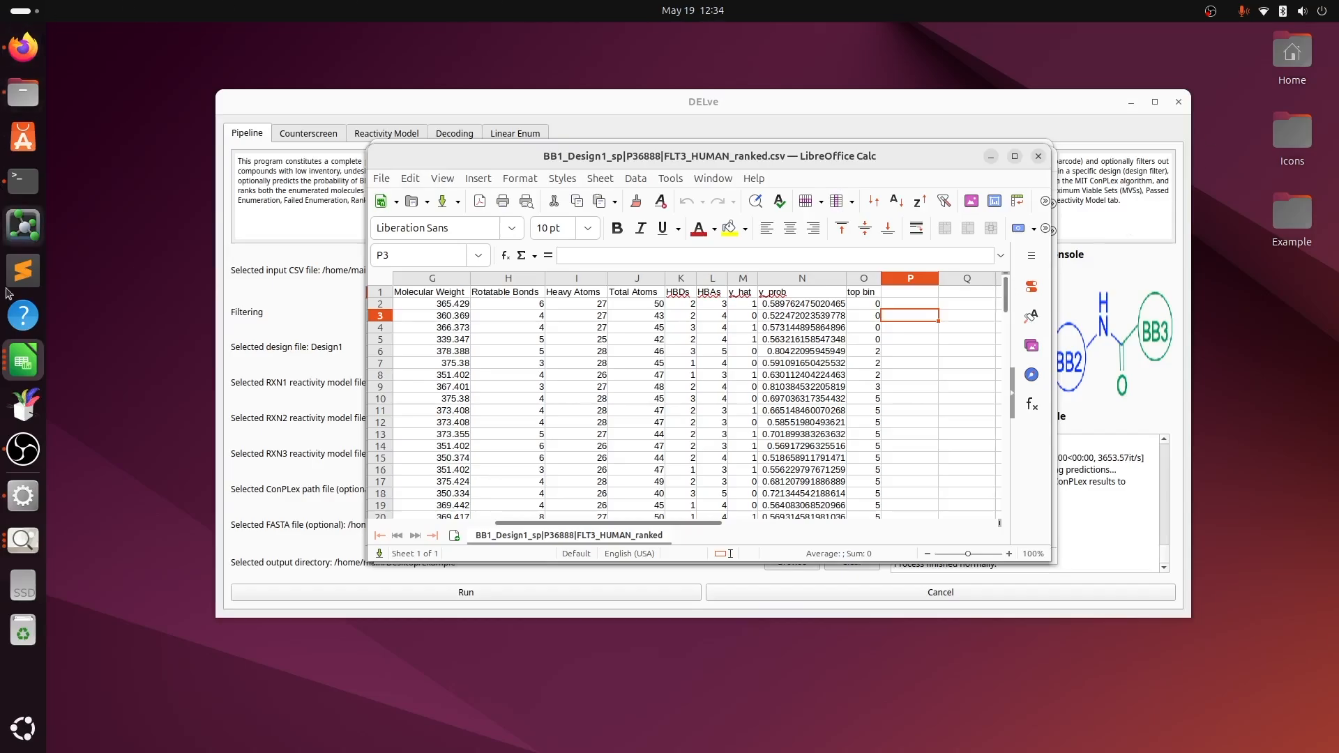
Switch to Design1_sp|P36888|FLT3_HUMAN_pass_enumerated_sorted.csv in LibreOffice Calc and examine its columns from the building blocks through rank
{"action": "left_click", "coordinate": [28, 349]}
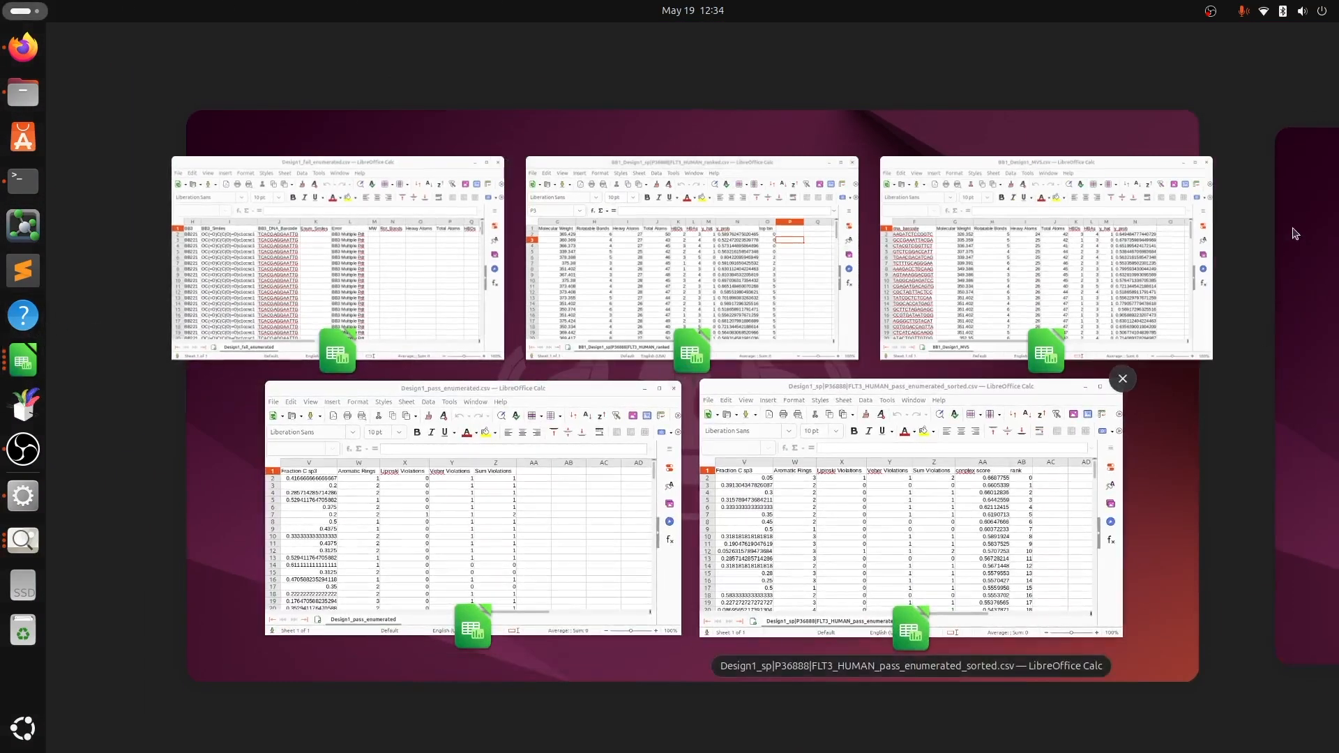
{"action": "left_click", "coordinate": [856, 541]}
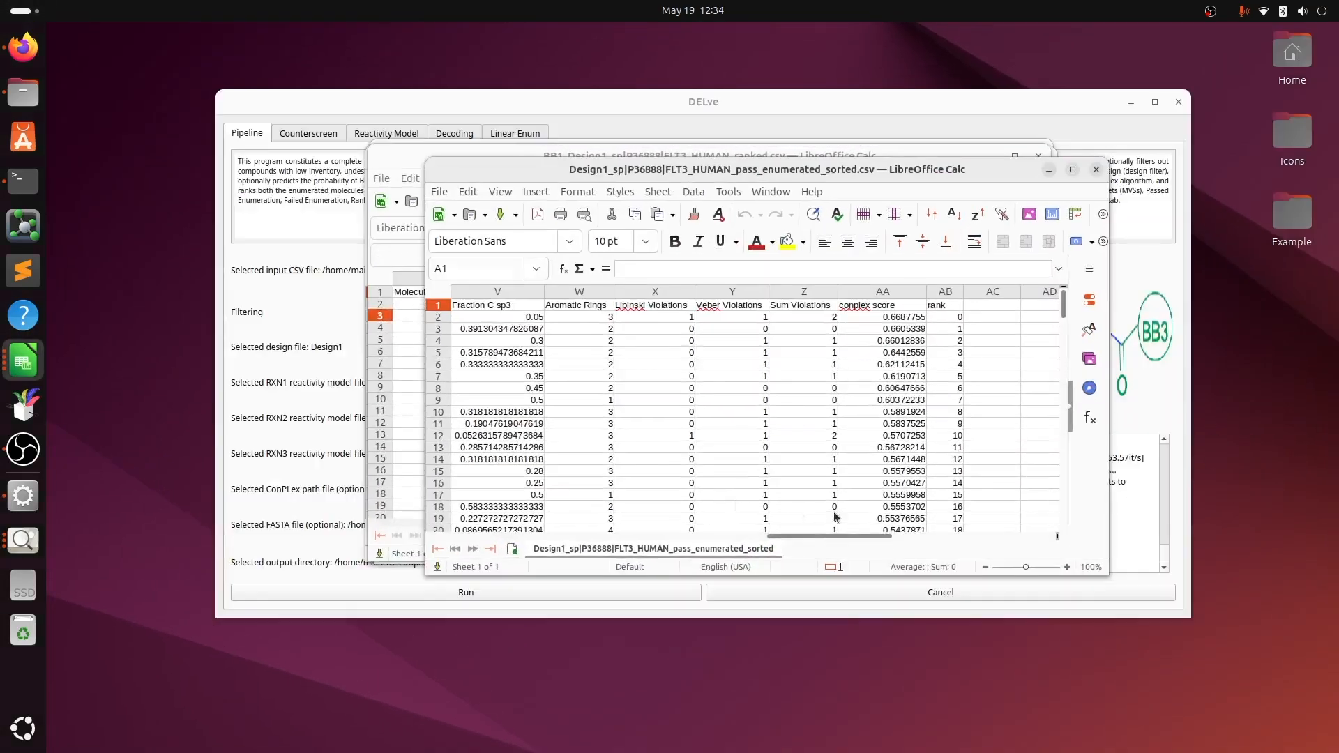
{"action": "left_click_drag", "start_coordinate": [794, 537], "coordinate": [508, 536]}
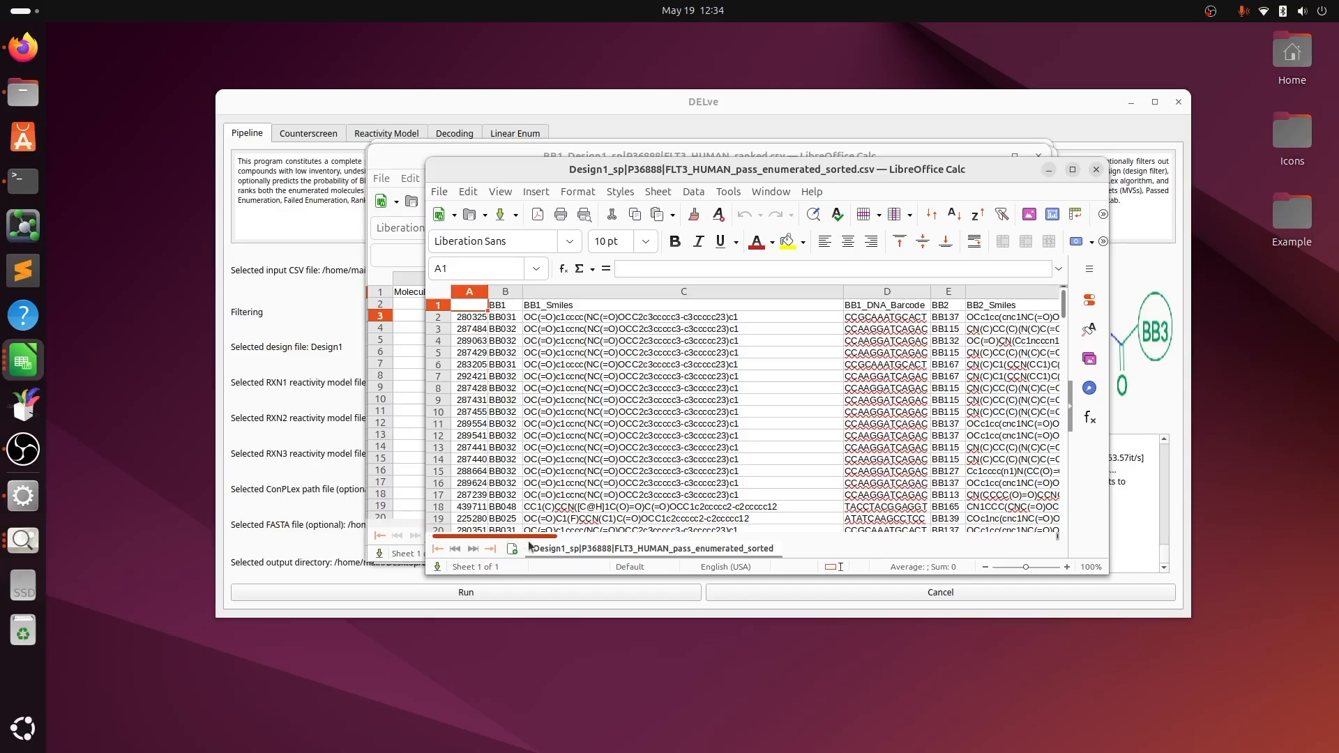
{"action": "left_click_drag", "start_coordinate": [536, 549], "coordinate": [896, 539]}
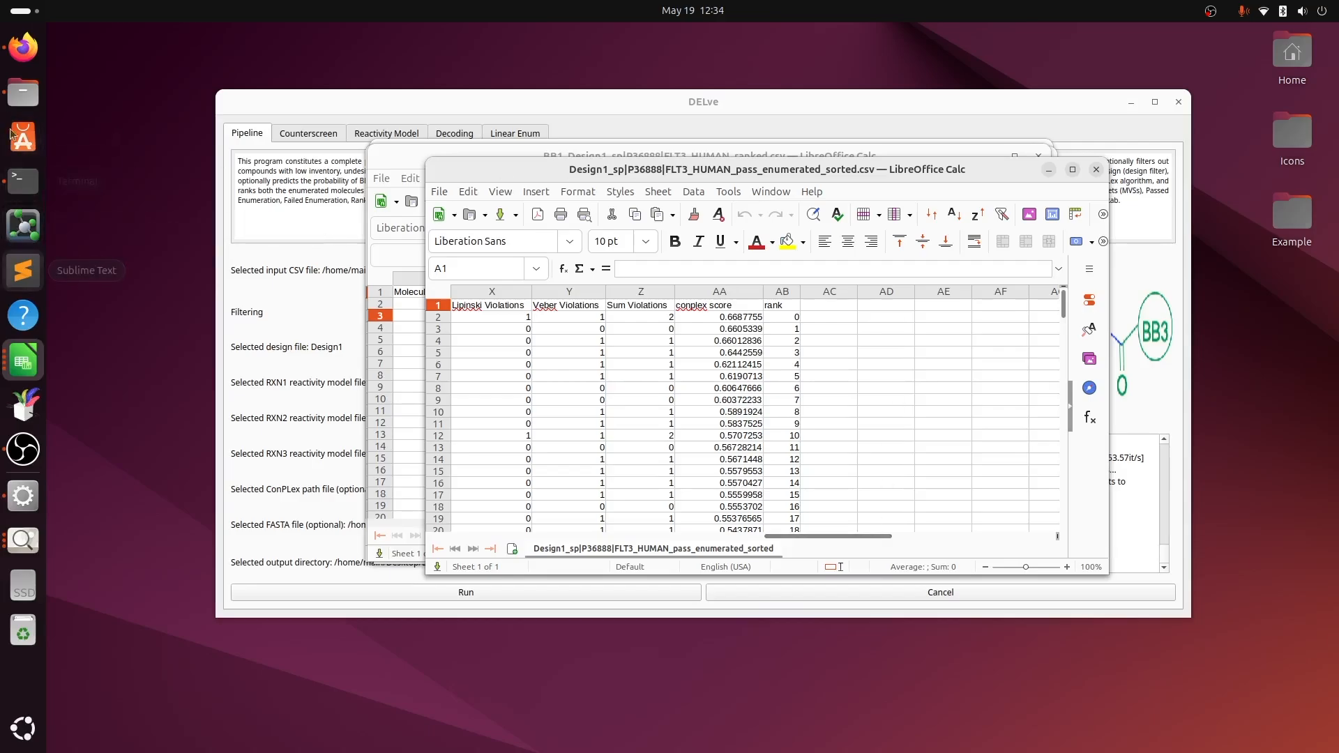
Go back to the Example directory in the file manager and open the Cheminformatic_Plots folder
{"action": "left_click", "coordinate": [23, 92]}
{"action": "left_click", "coordinate": [570, 247]}
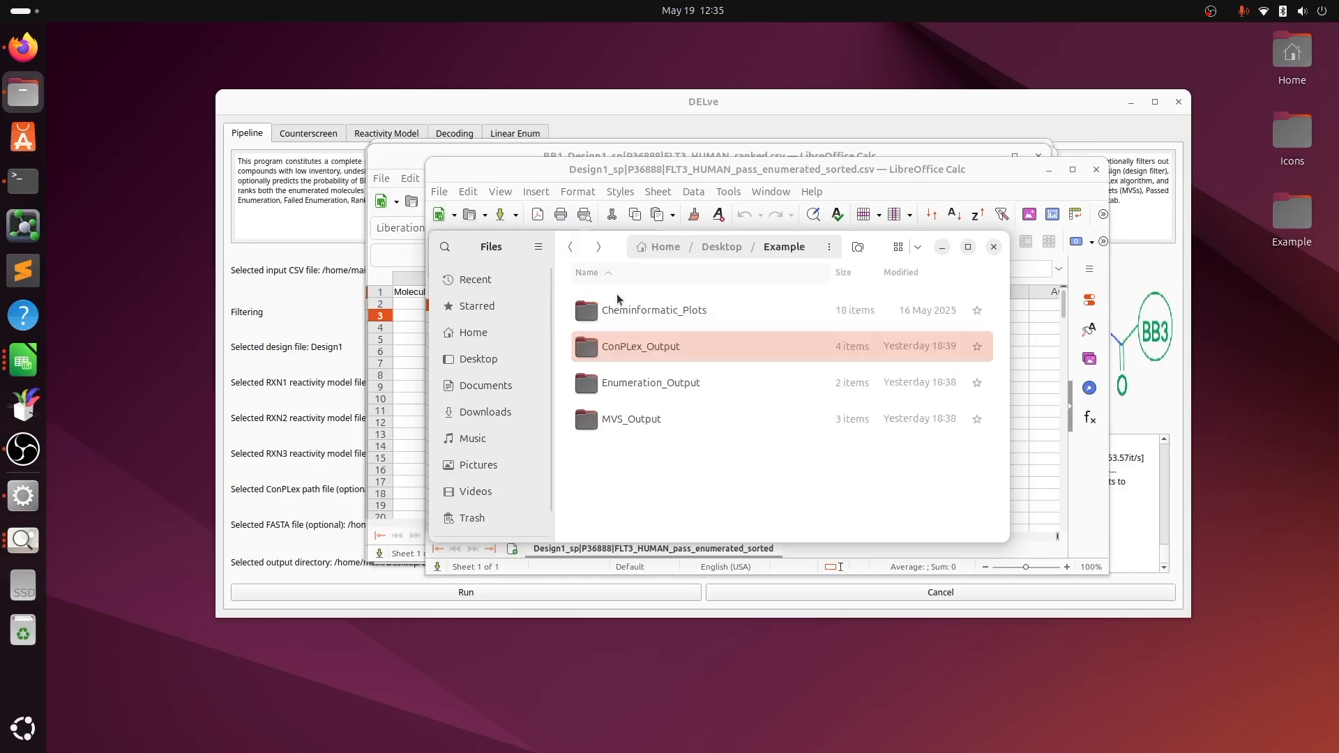
{"action": "double_click", "coordinate": [636, 308]}
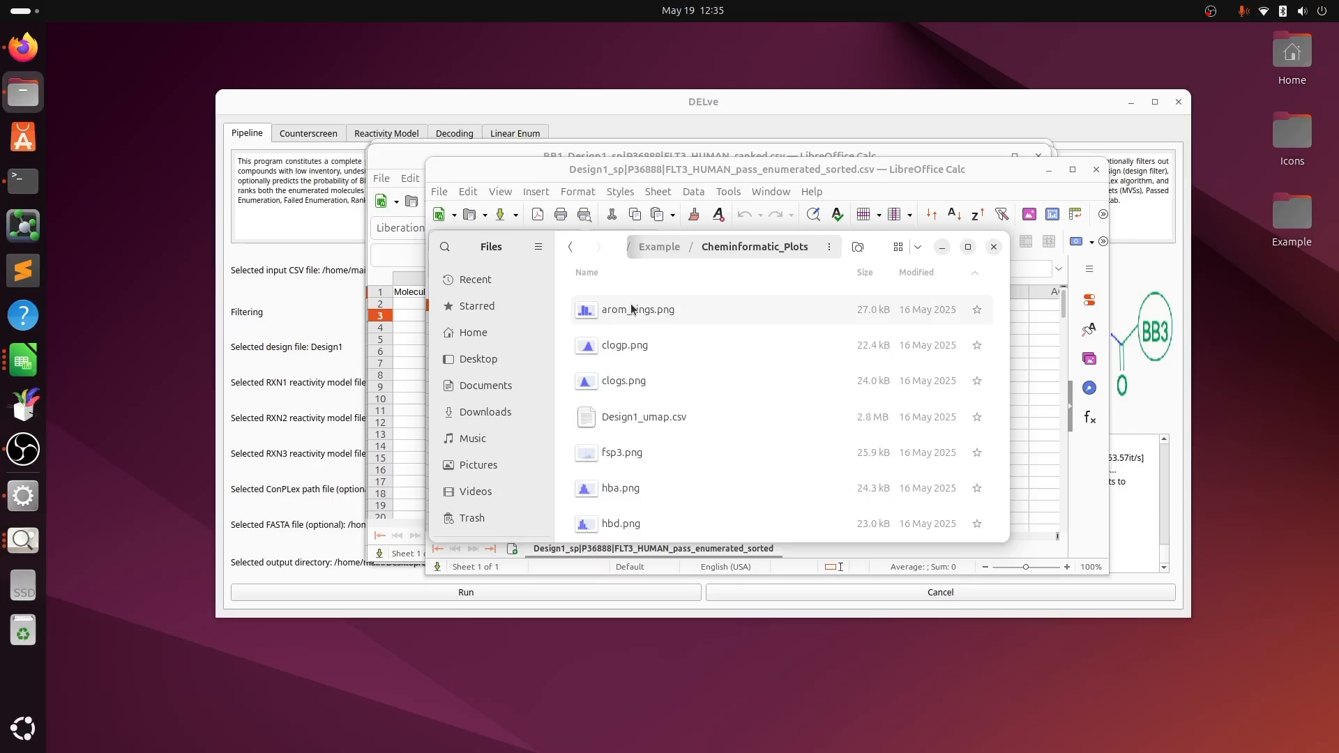
Switch to the image viewer, examine the umap.png, radar.png and pmi.png plots one after another, and return to DELve
{"action": "left_click", "coordinate": [23, 543]}
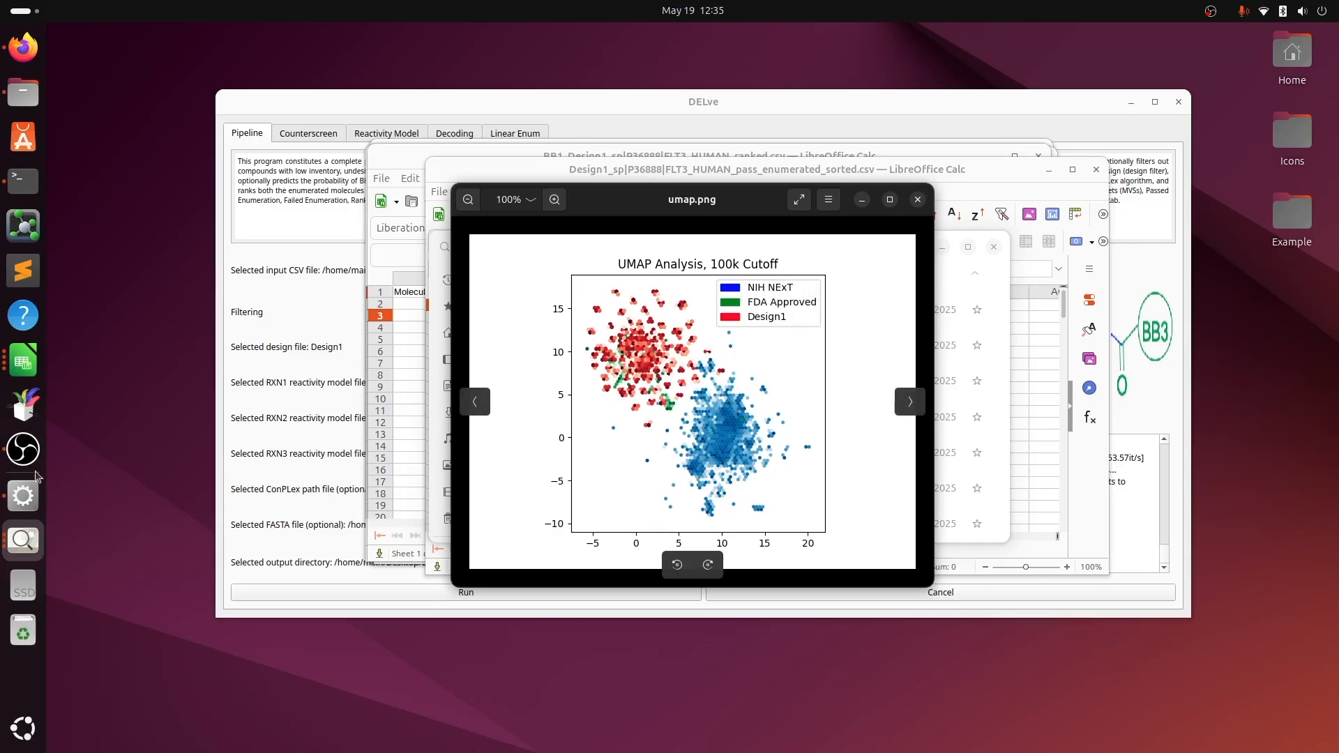
{"action": "left_click", "coordinate": [25, 539]}
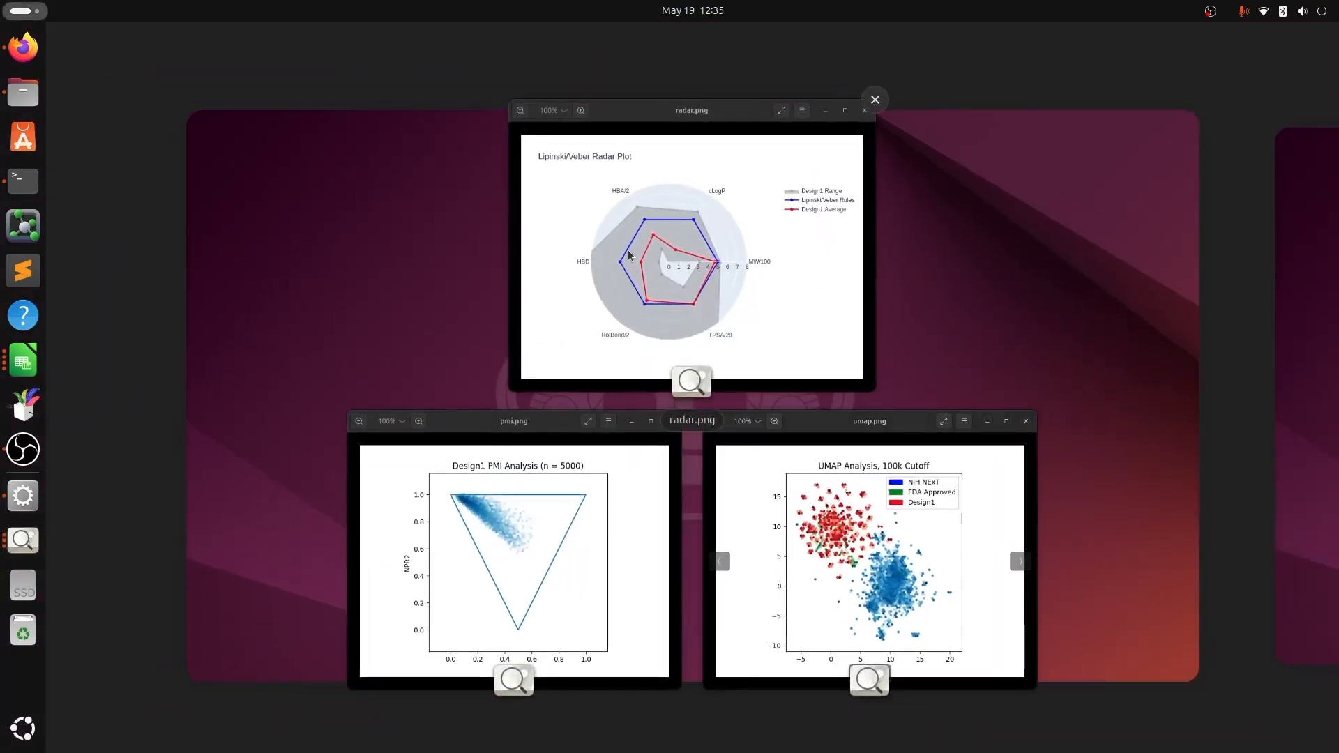
{"action": "left_click", "coordinate": [579, 304]}
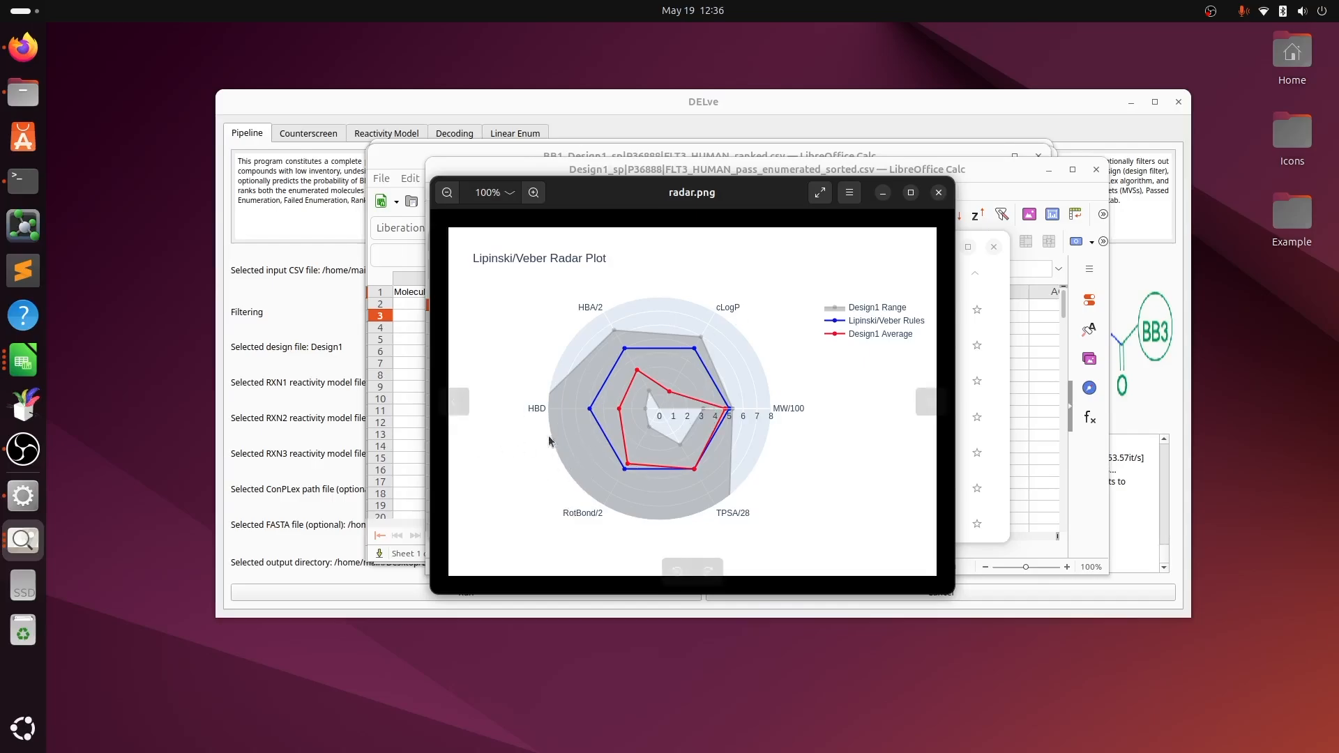
{"action": "left_click", "coordinate": [24, 541]}
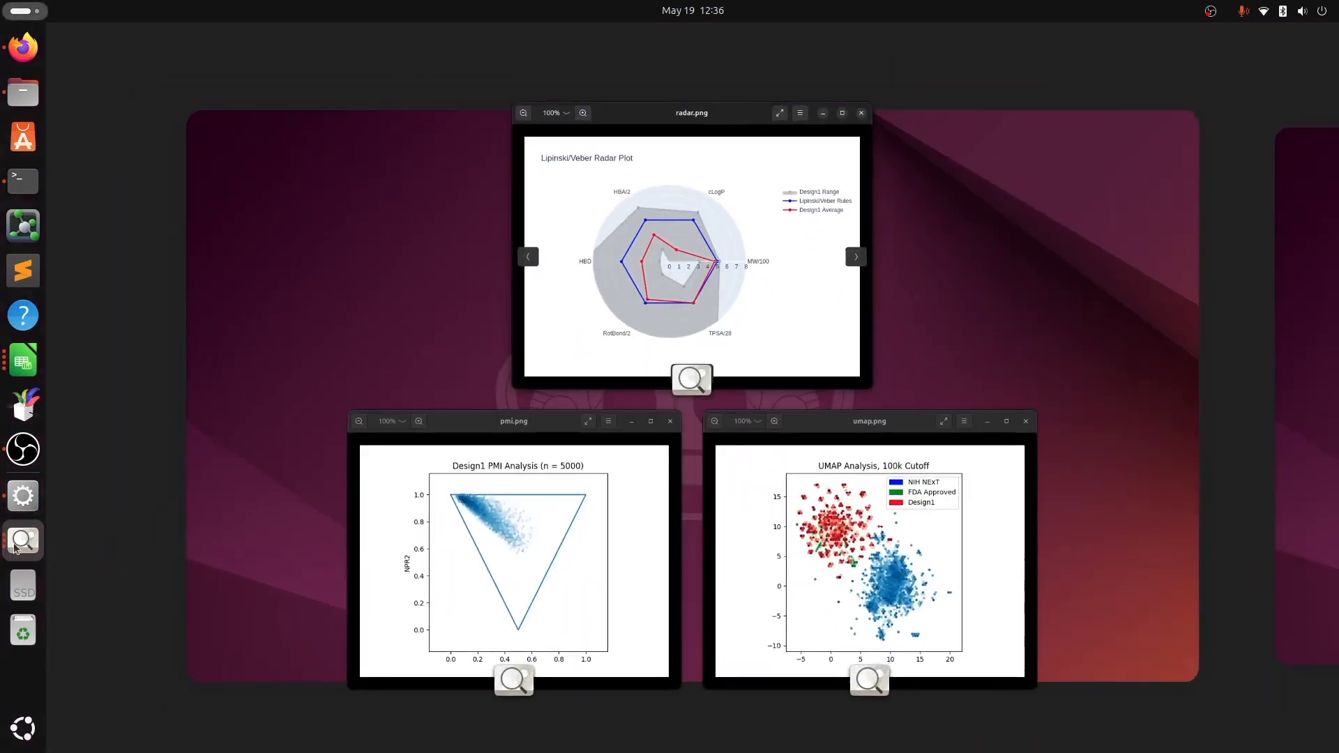
{"action": "left_click", "coordinate": [551, 522]}
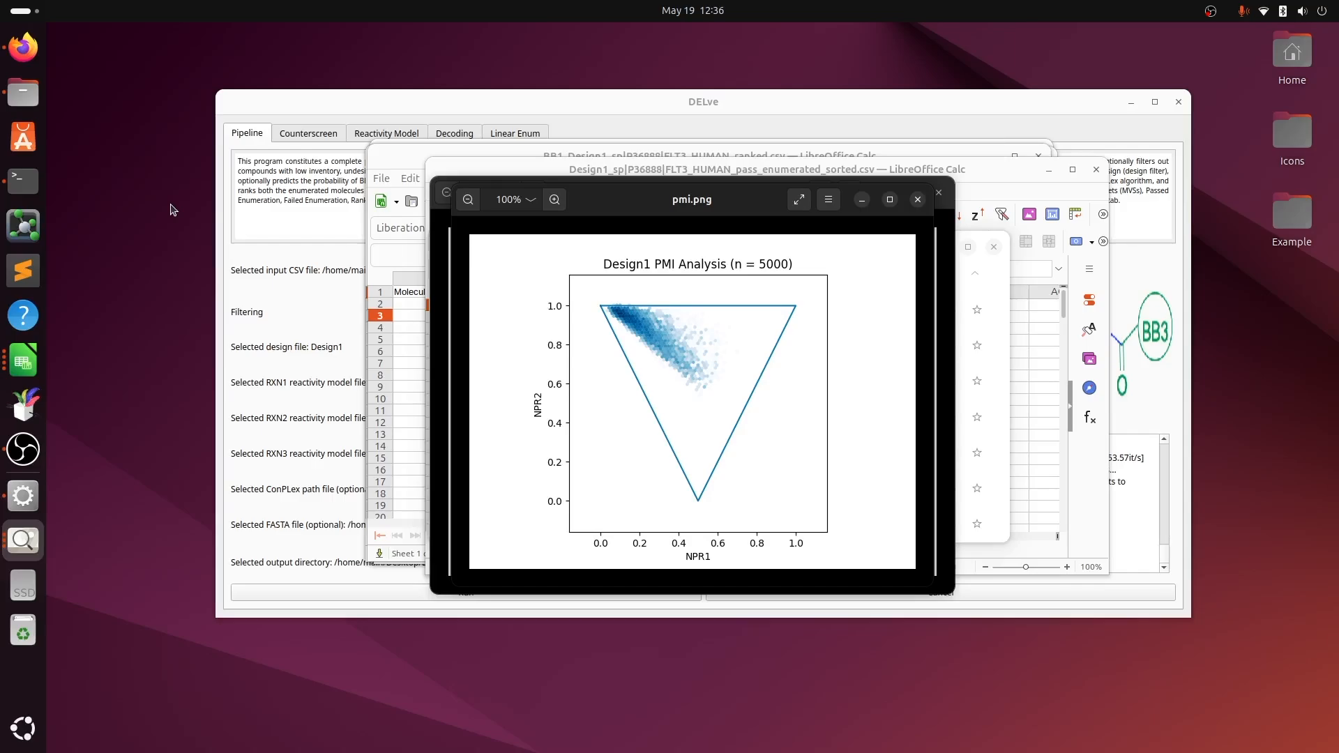
{"action": "left_click", "coordinate": [701, 105]}
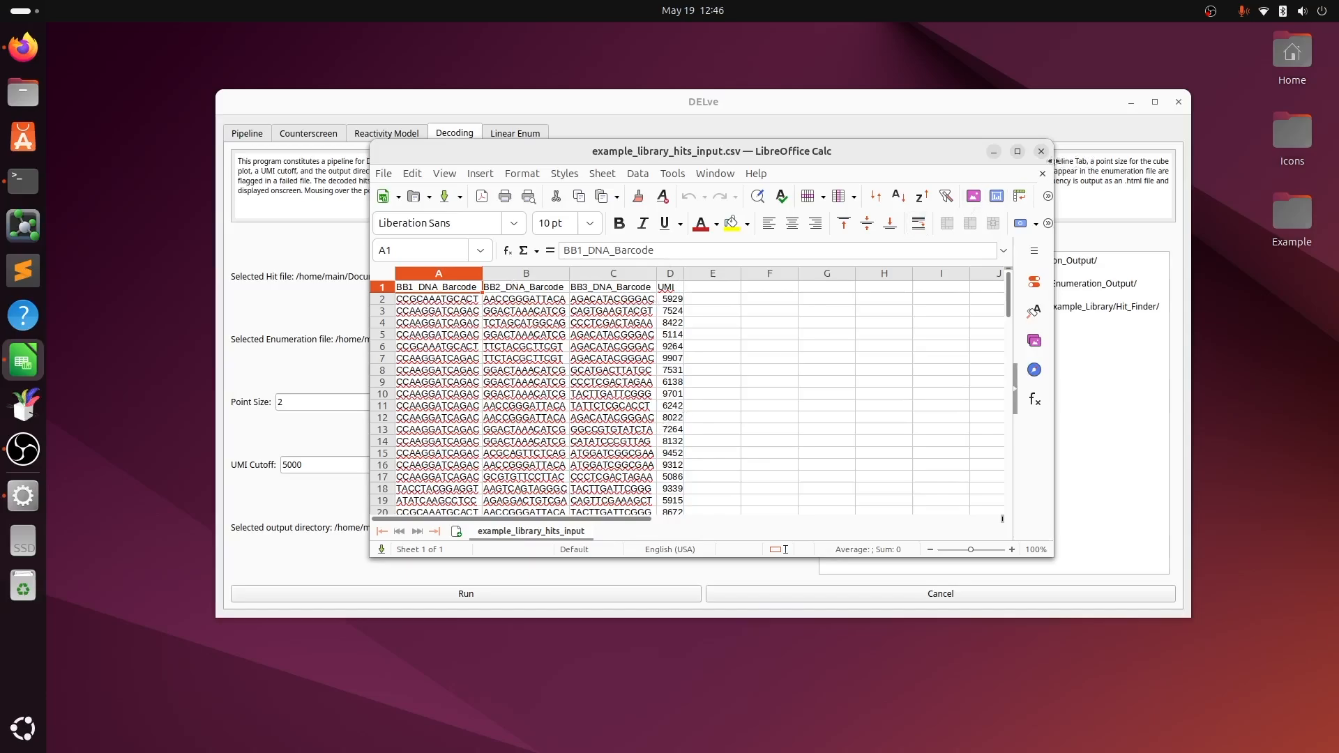
Bring DELve back in front of the hits spreadsheet and run decoding of example_library_hits_input.csv against Design1_pass_enumerated.csv
{"action": "left_click", "coordinate": [894, 107]}
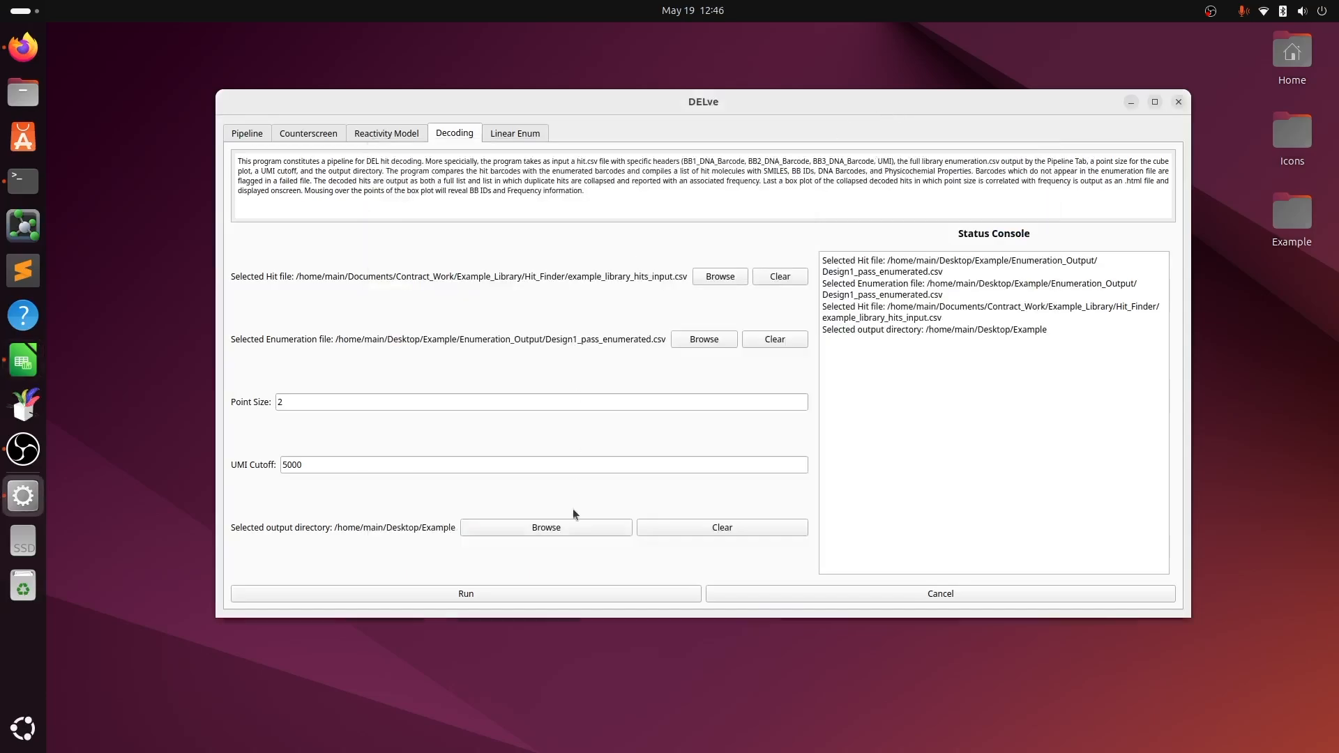
{"action": "left_click", "coordinate": [605, 590]}
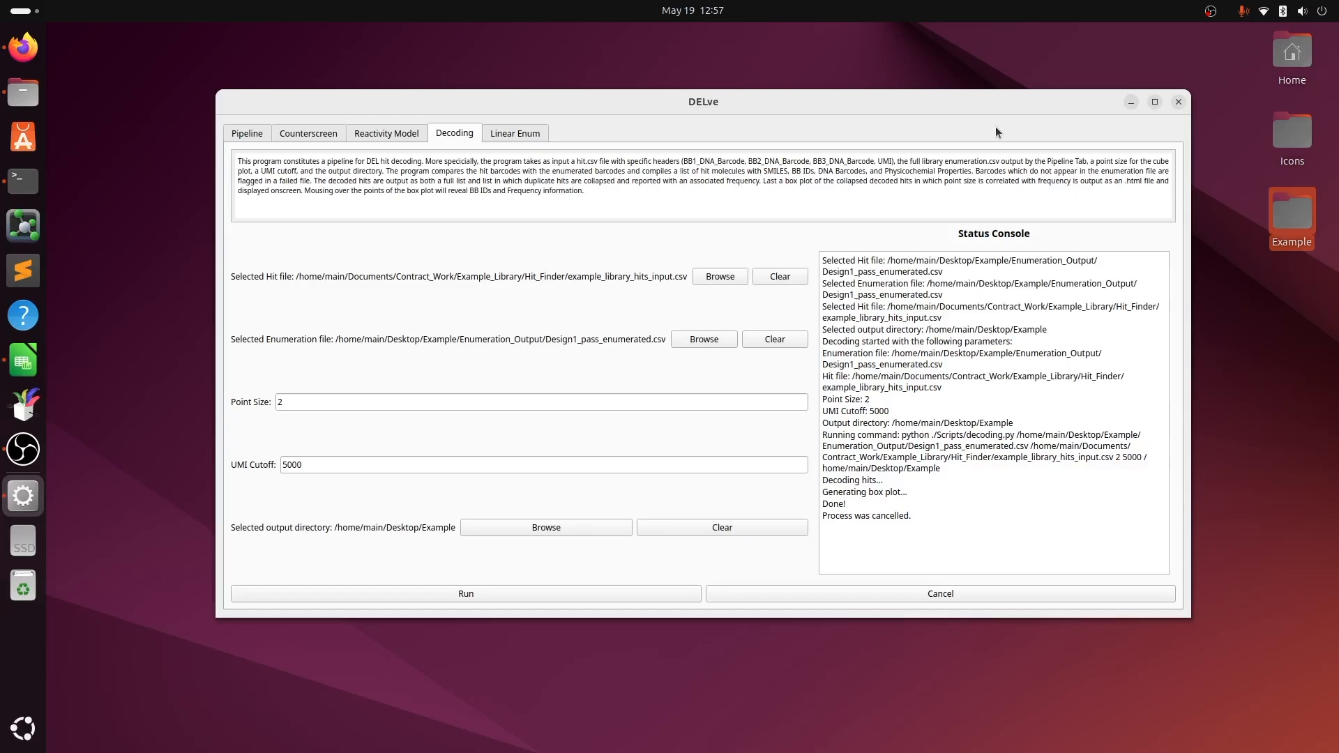
Switch to the file manager and open the Hit_Finder folder in the Example directory to review the decoding output files
{"action": "left_click", "coordinate": [23, 91]}
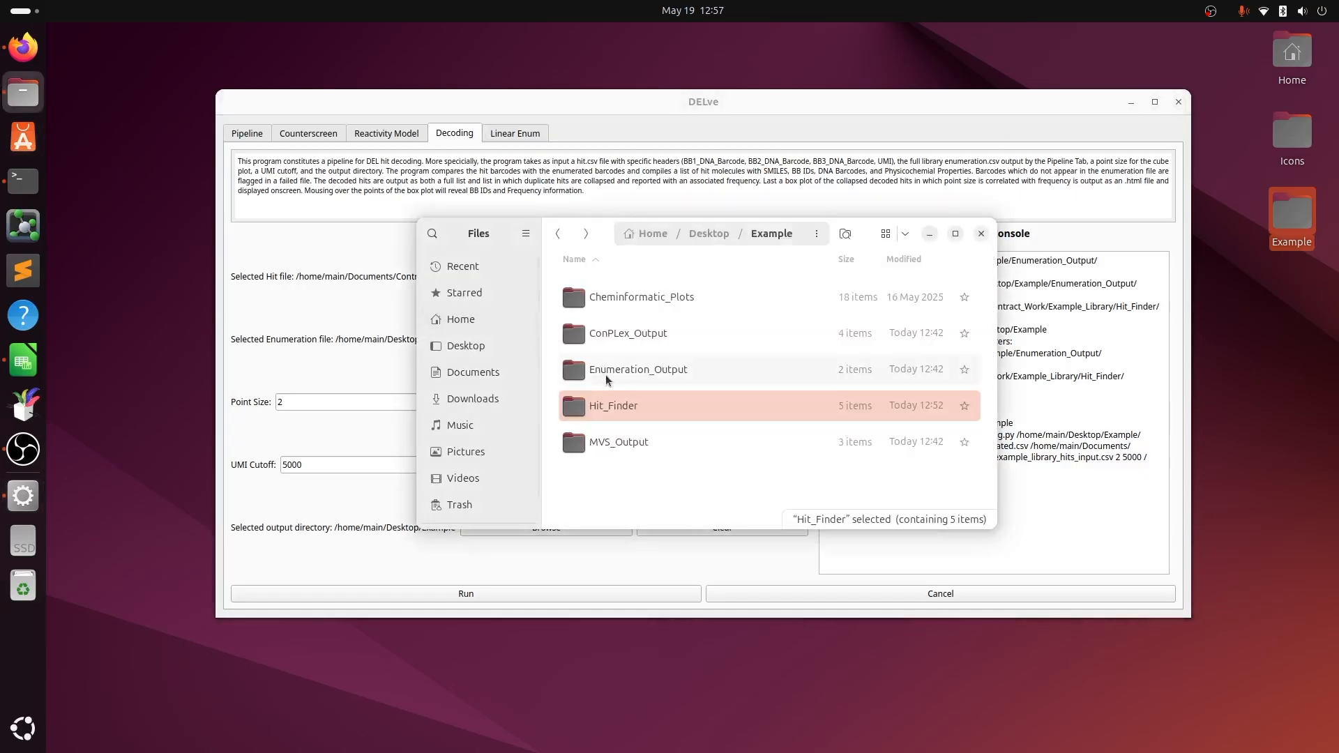
{"action": "double_click", "coordinate": [657, 402]}
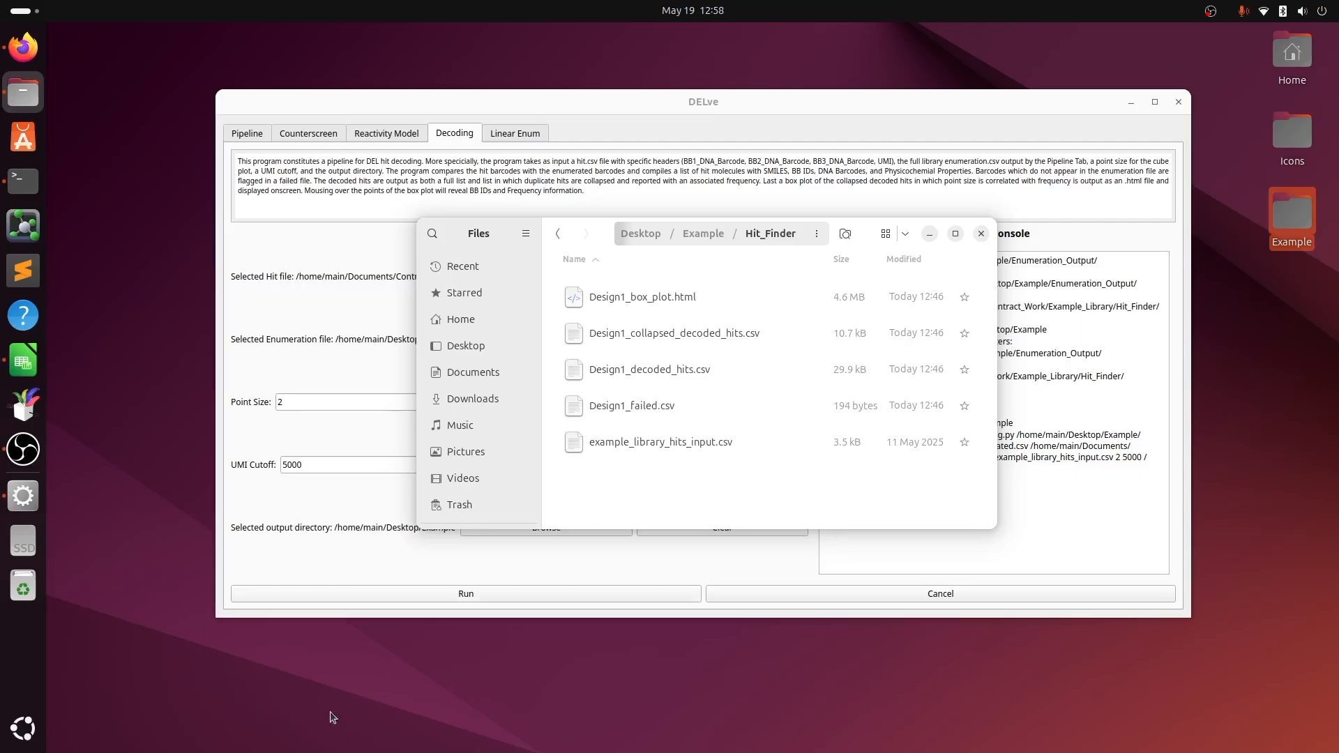
Switch to Design1_collapsed_decoded_hits.csv in LibreOffice Calc and examine its columns from Enum_Smiles through frequency
{"action": "left_click", "coordinate": [23, 361]}
{"action": "left_click_drag", "start_coordinate": [652, 521], "coordinate": [377, 499]}
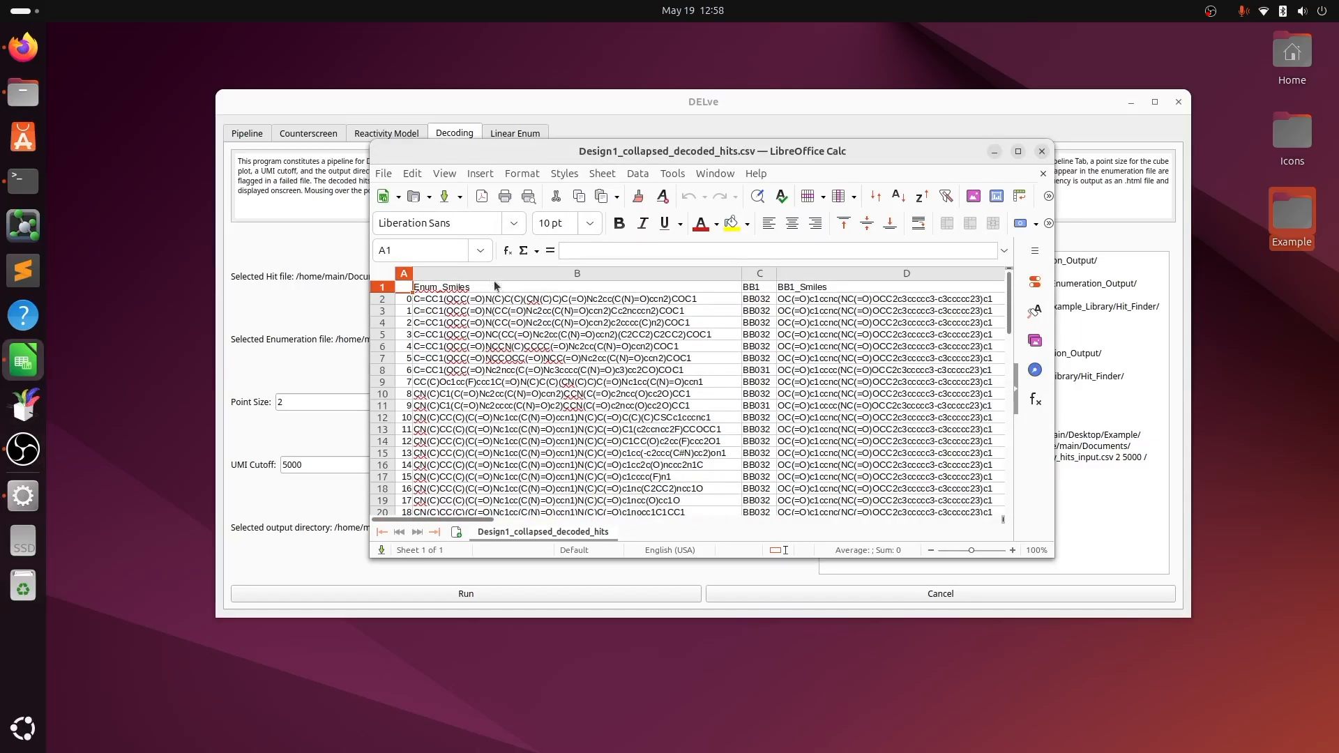
{"action": "left_click_drag", "start_coordinate": [477, 516], "coordinate": [733, 518]}
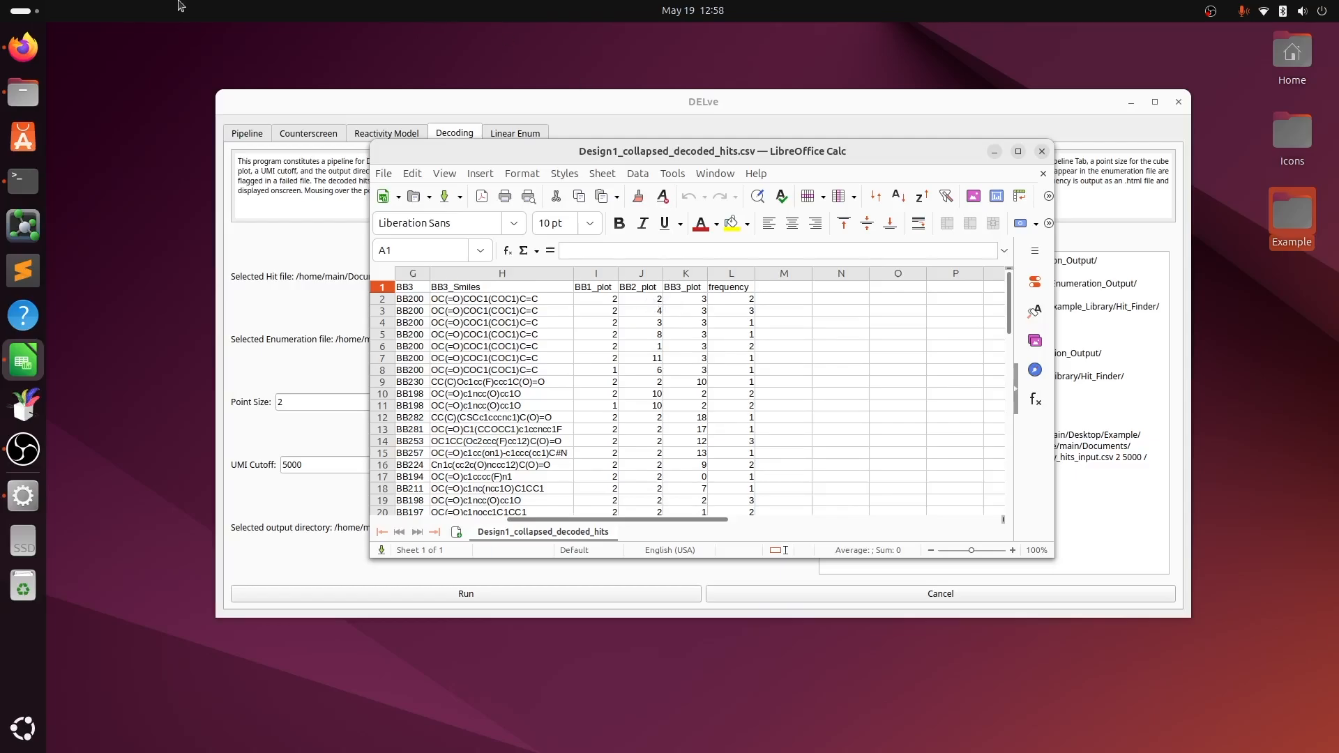
Switch to Design1_box_plot.html in Firefox, examine the 3D screening results from several angles, and inspect individual points' building blocks and frequency
{"action": "left_click", "coordinate": [21, 46]}
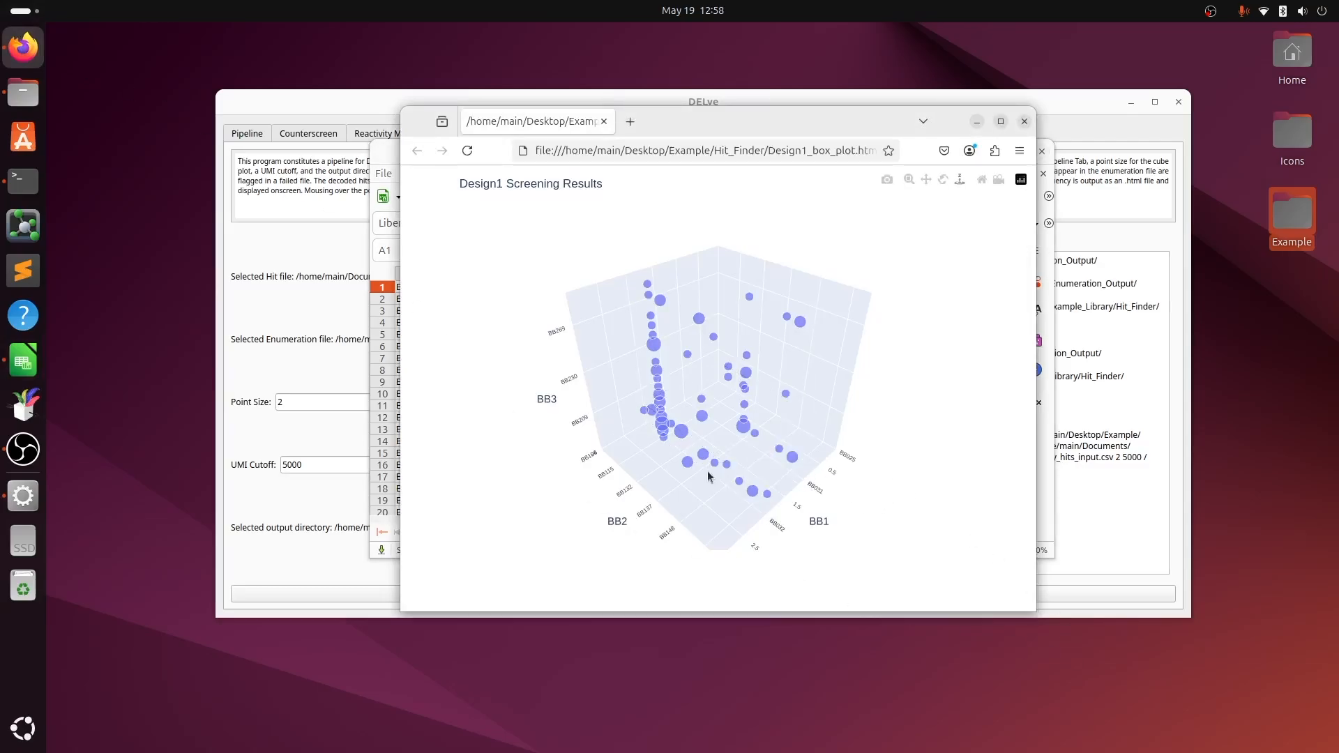
{"action": "left_click_drag", "start_coordinate": [653, 507], "coordinate": [695, 466]}
{"action": "mouse_move", "coordinate": [691, 452]}
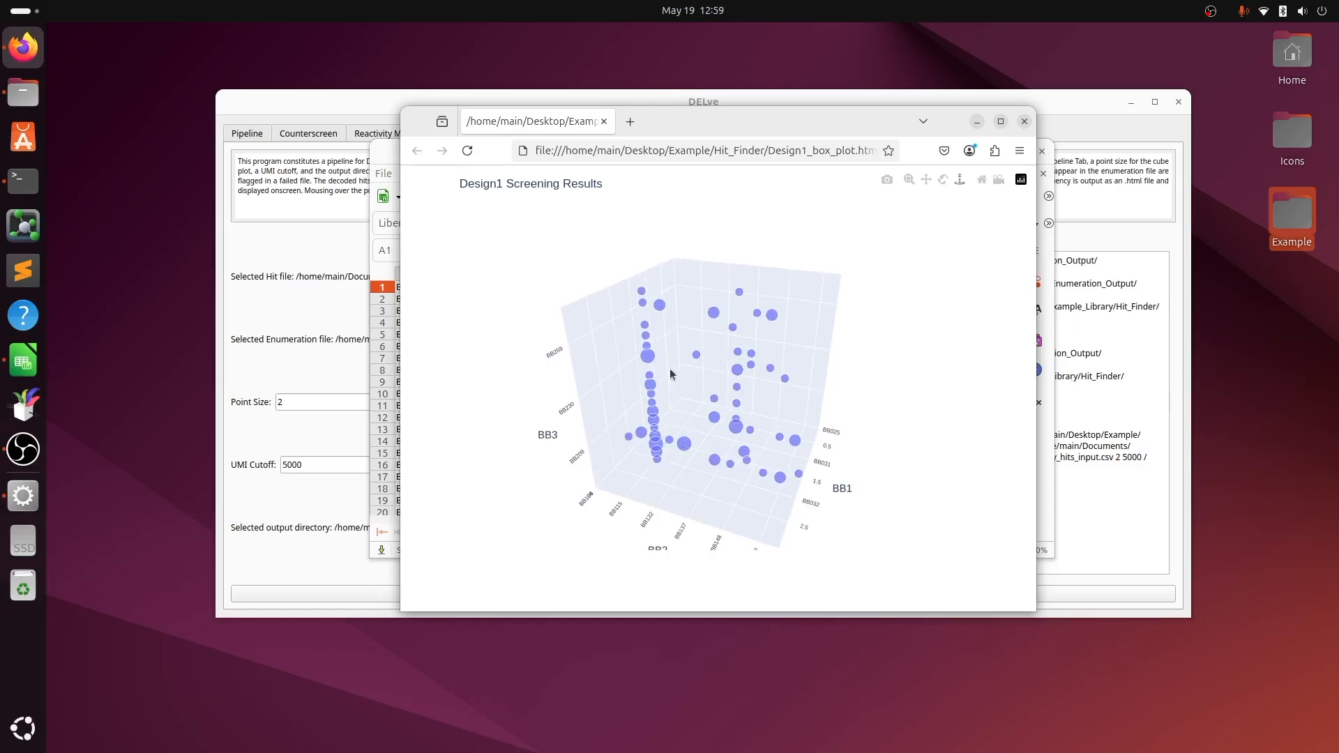
{"action": "mouse_move", "coordinate": [652, 392]}
{"action": "mouse_move", "coordinate": [739, 374]}
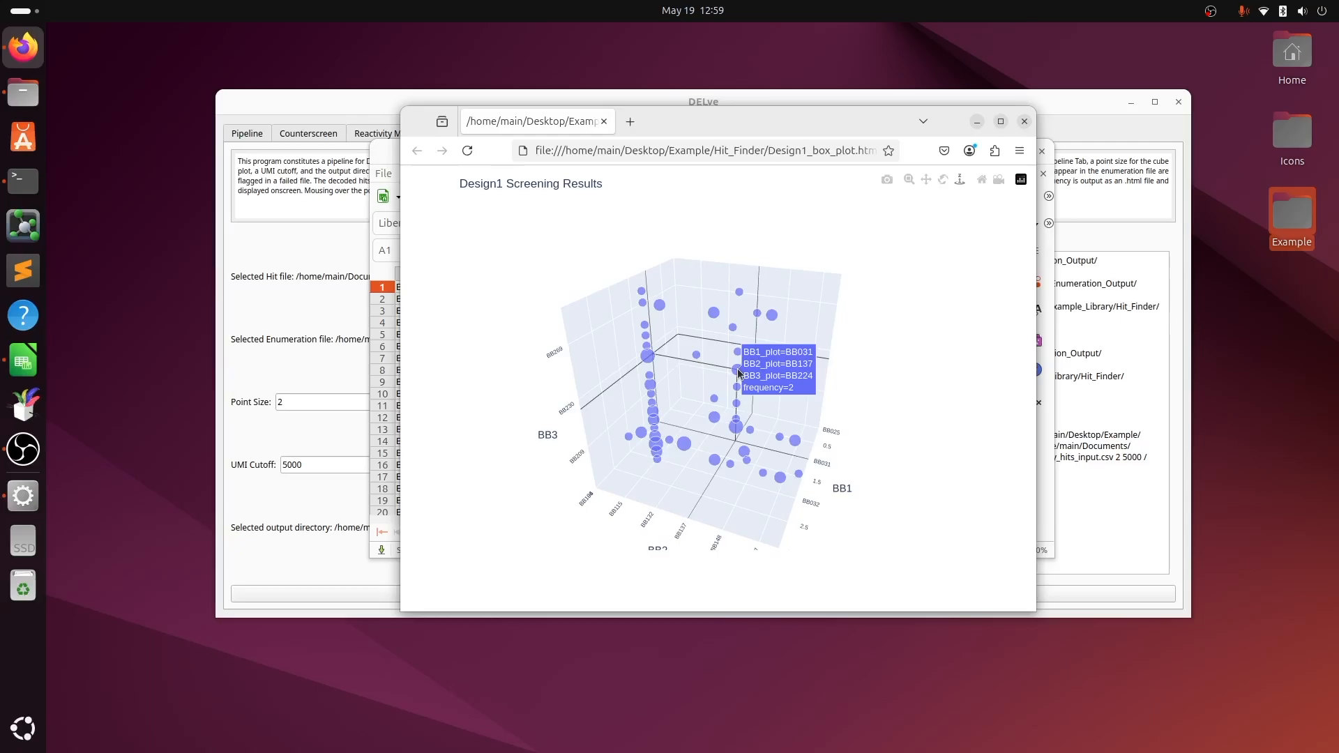
{"action": "left_click_drag", "start_coordinate": [690, 416], "coordinate": [638, 366]}
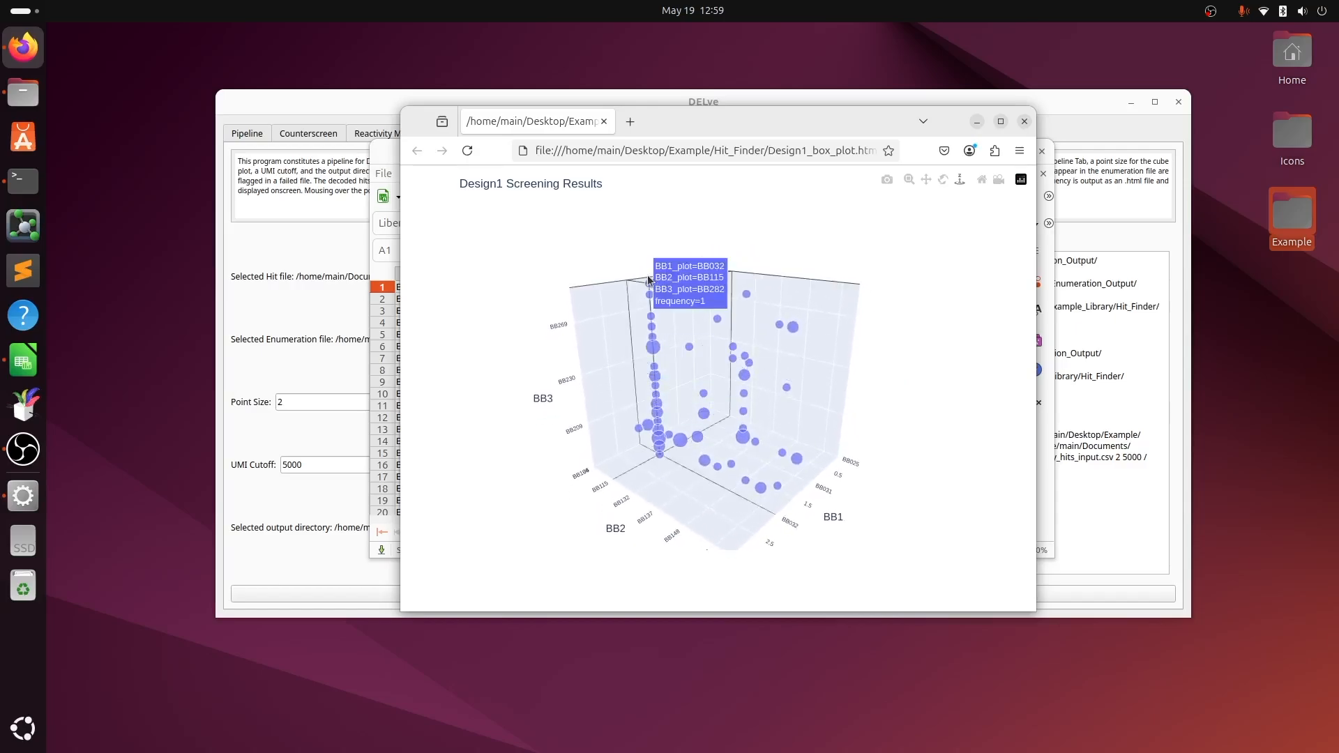
{"action": "mouse_move", "coordinate": [642, 433]}
{"action": "left_click_drag", "start_coordinate": [642, 433], "coordinate": [860, 421]}
{"action": "mouse_move", "coordinate": [831, 441]}
{"action": "left_mouse_down"}
{"action": "mouse_move", "coordinate": [732, 440]}
{"action": "mouse_move", "coordinate": [795, 417]}
{"action": "mouse_move", "coordinate": [803, 452]}
{"action": "mouse_move", "coordinate": [844, 428]}
{"action": "left_mouse_up"}
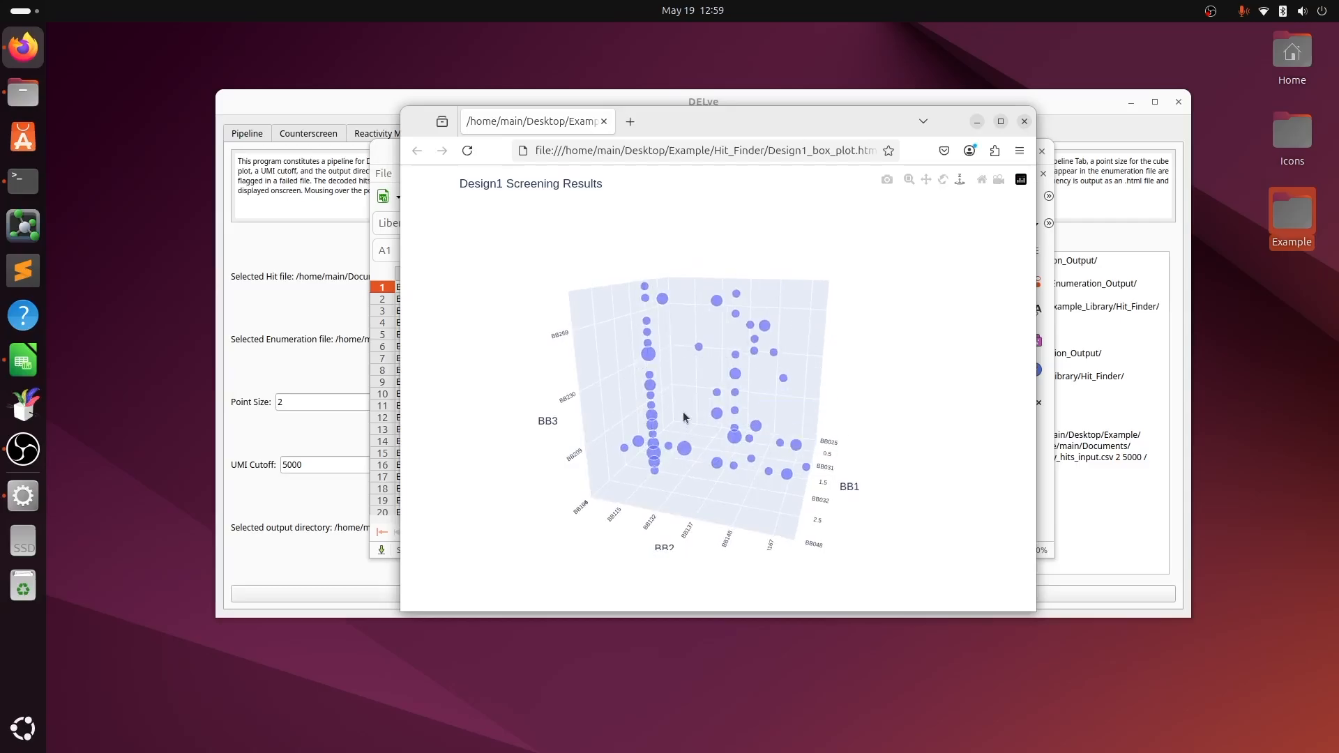